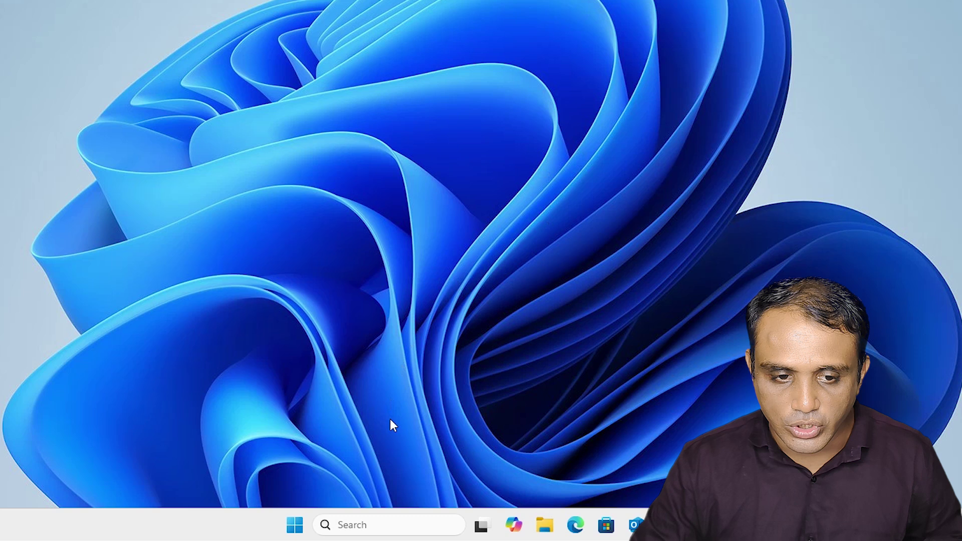
Search Windows for "disk" and open the Create and format hard disk partitions tool, enlarging its window
right_click(293, 532)
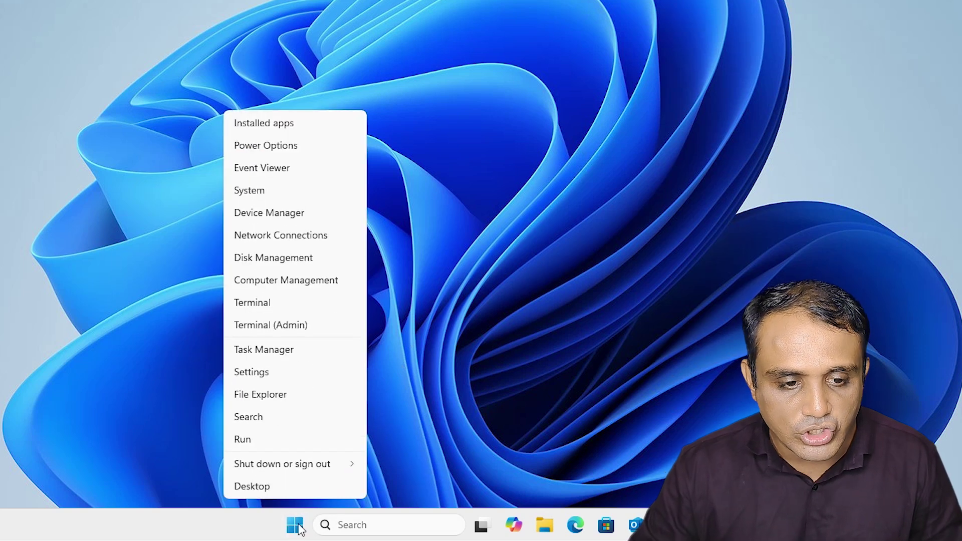
left_click(464, 251)
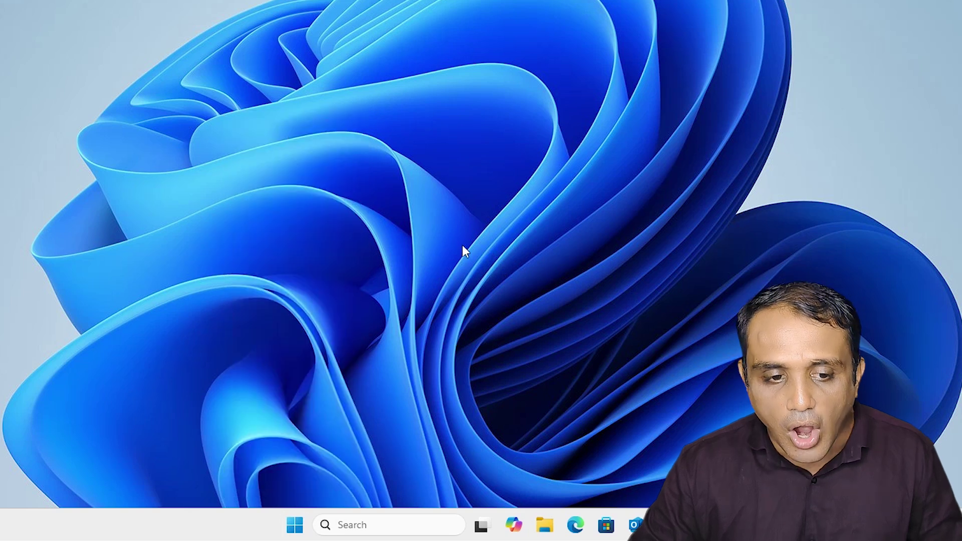
left_click(299, 535)
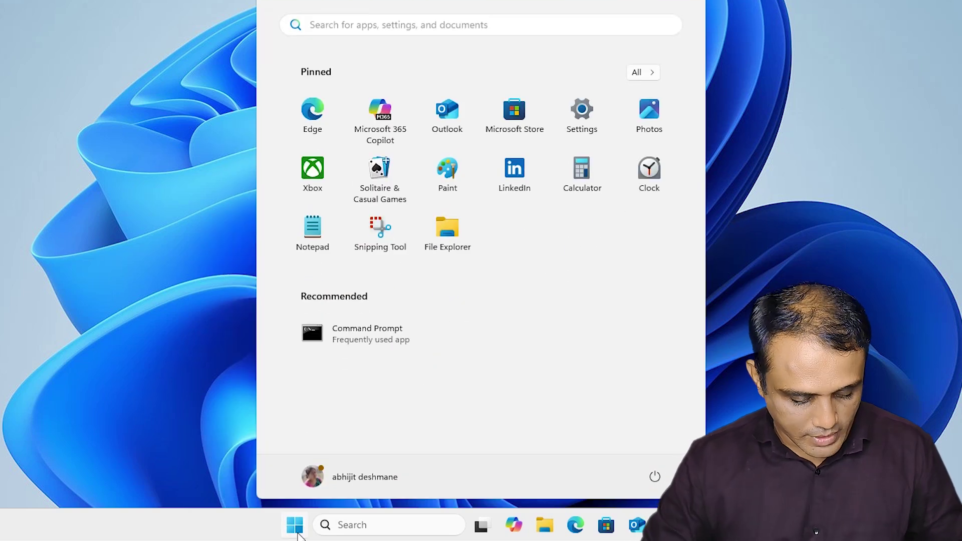
type("disk")
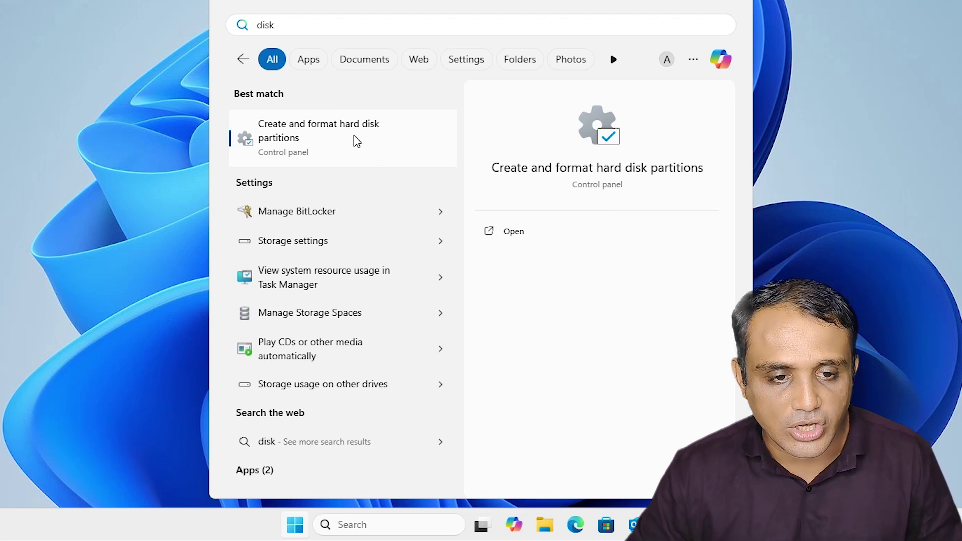
left_click(354, 141)
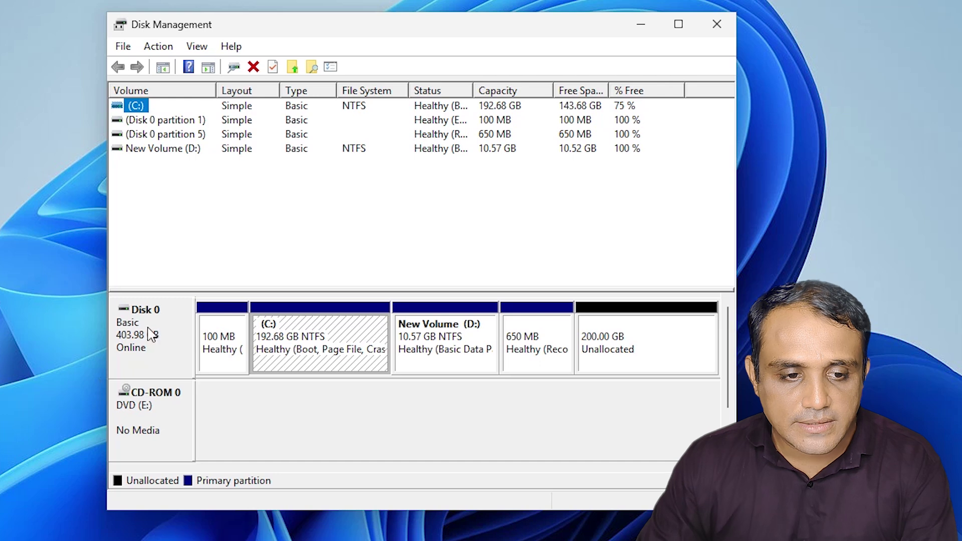
left_click_drag(296, 509, 297, 540)
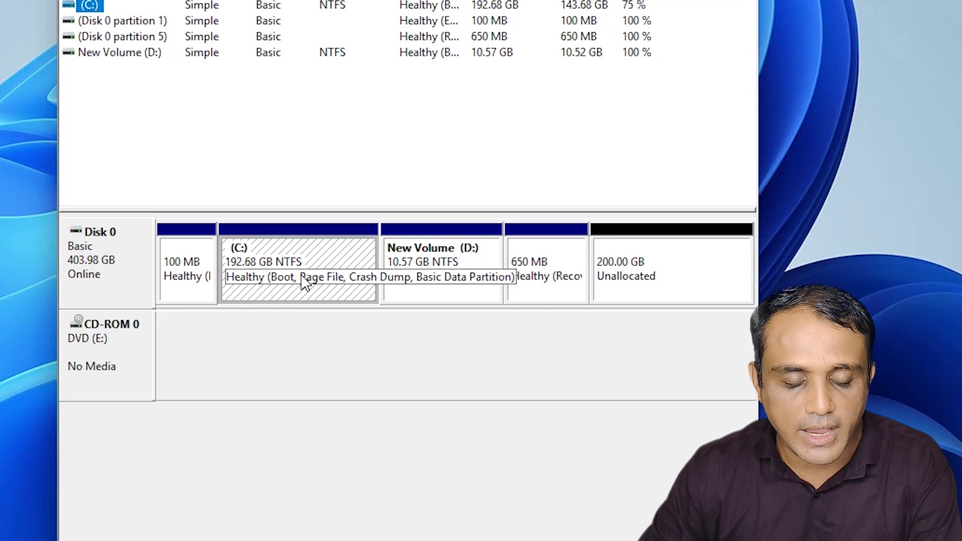
Examine the Extend Volume option for C: and the recovery, D: and unallocated areas on Disk 0, closing Disk Management when done
right_click(335, 254)
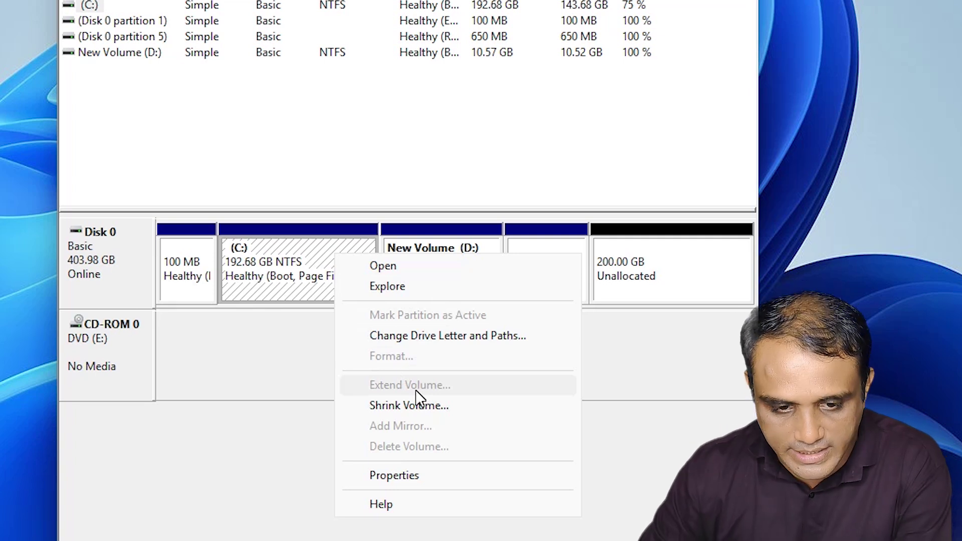
left_click(296, 382)
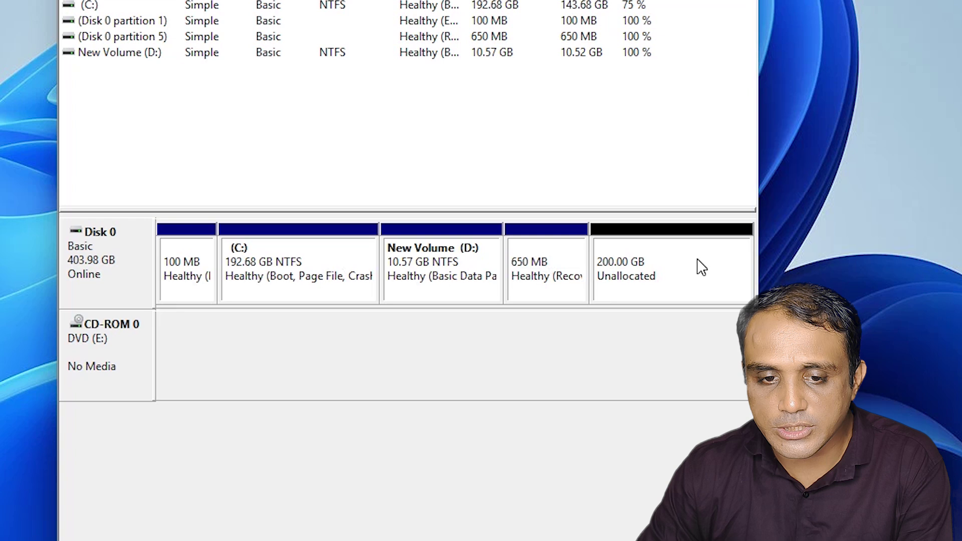
left_click(555, 280)
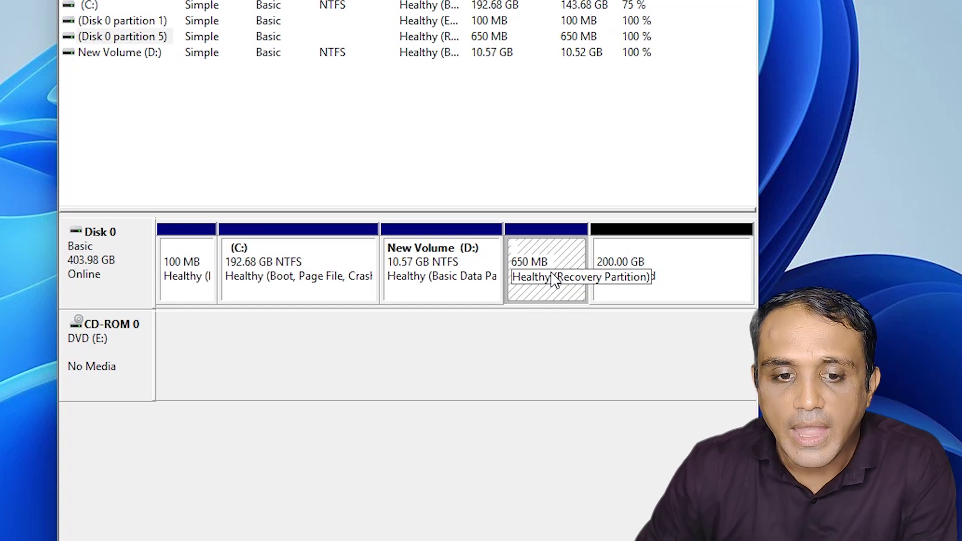
left_click(458, 271)
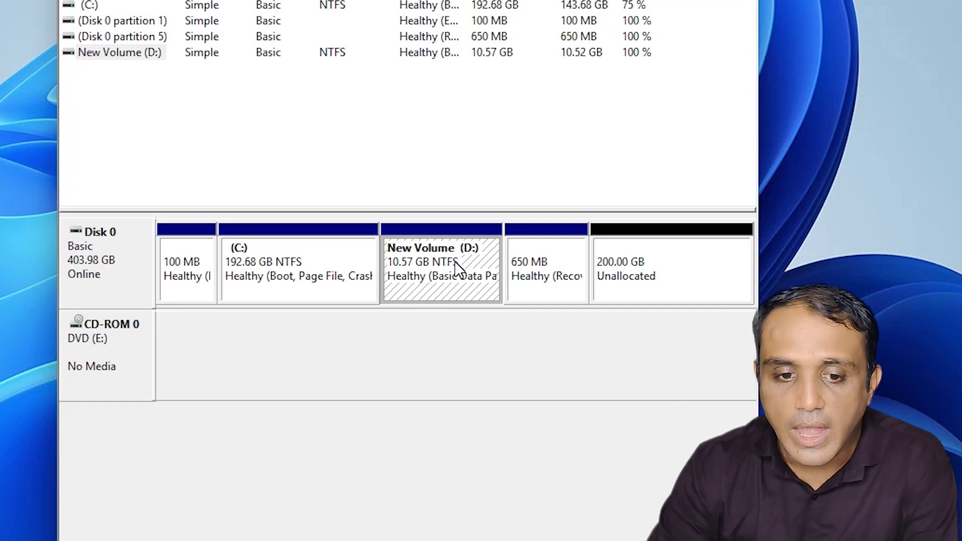
left_click(626, 251)
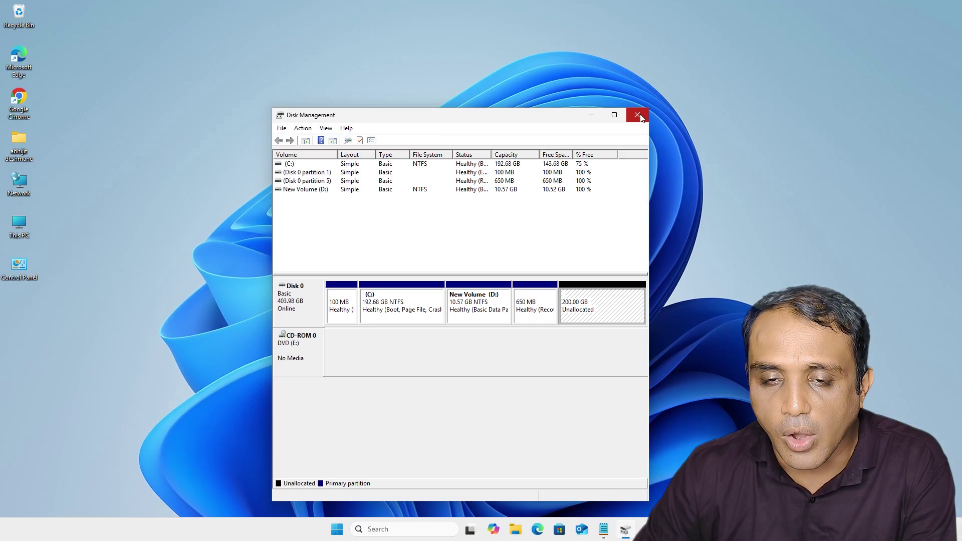
left_click(636, 114)
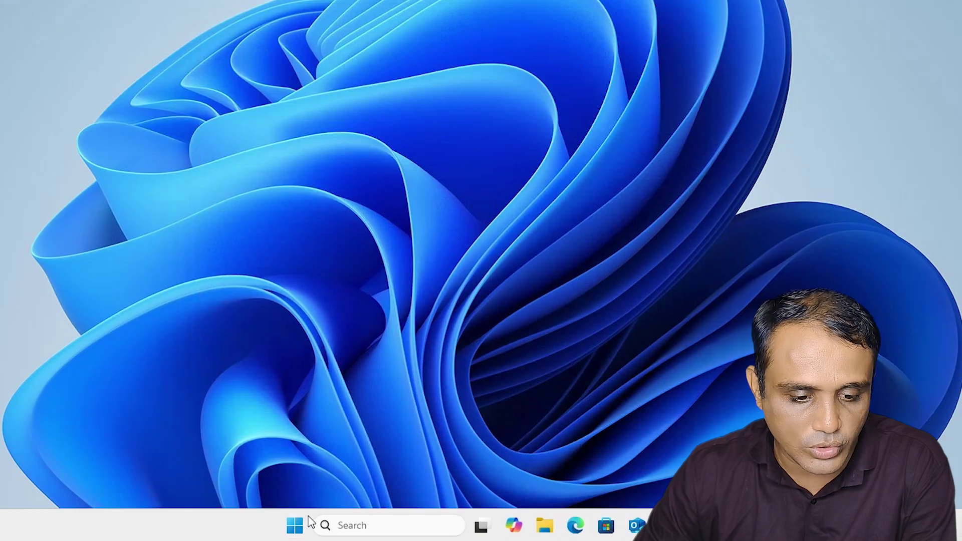
Search for "cmd" and open Command Prompt as administrator, allowing it to make changes to the device
left_click(348, 530)
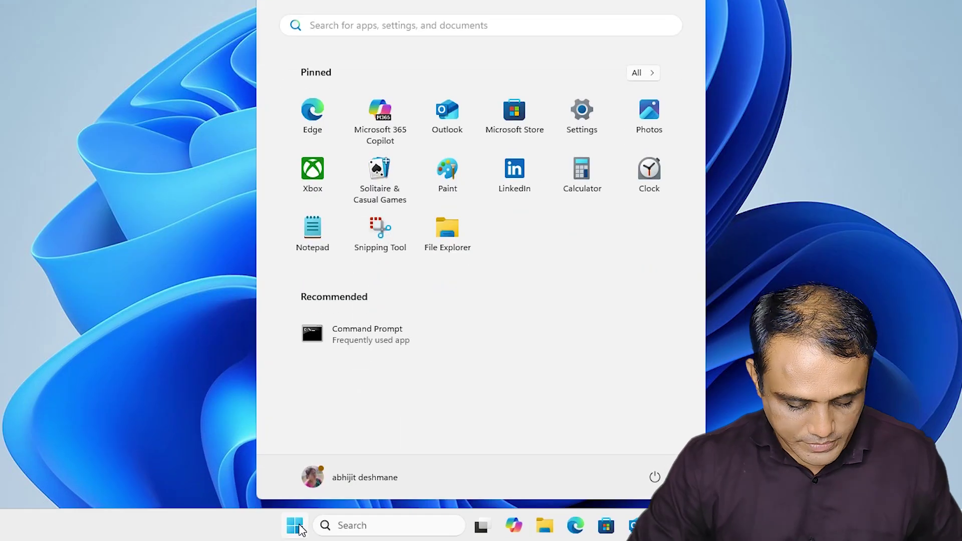
type("cmd")
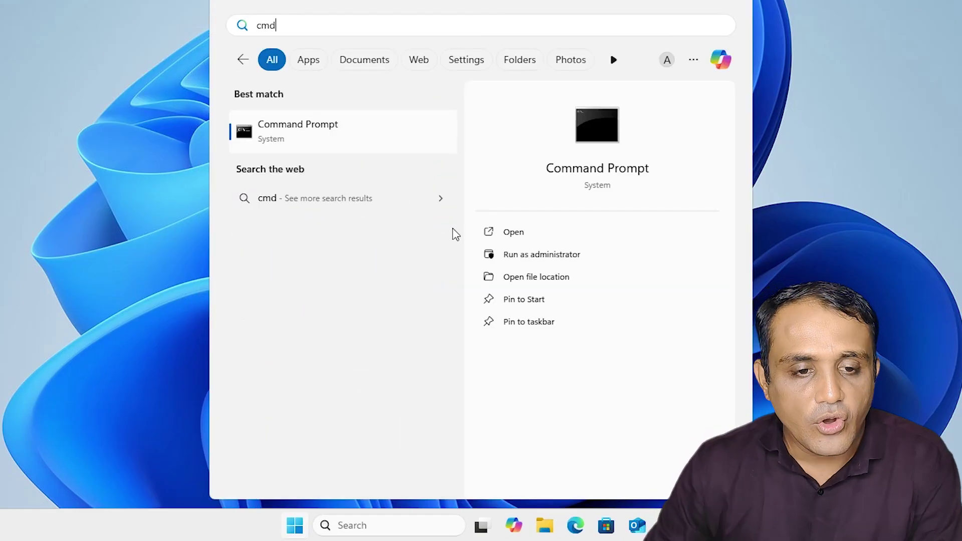
right_click(341, 143)
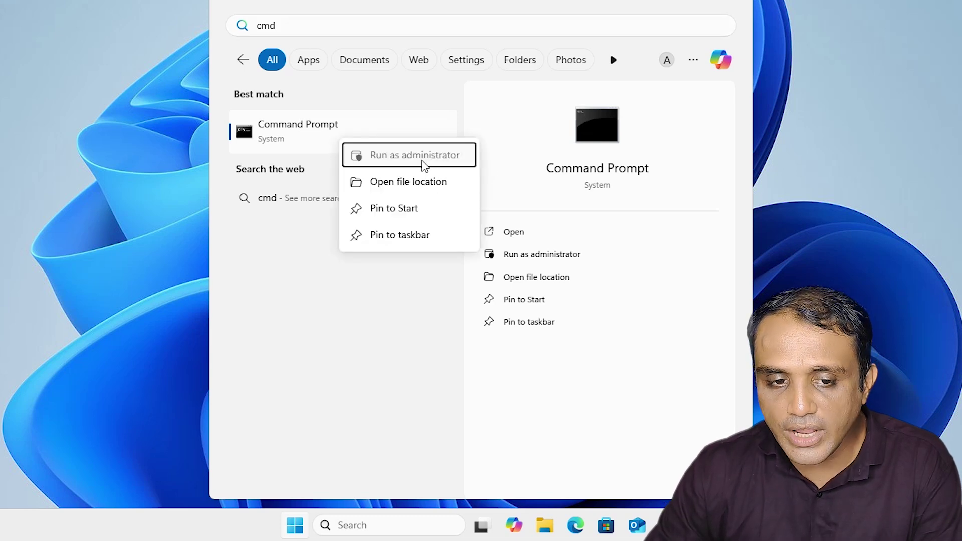
left_click(424, 156)
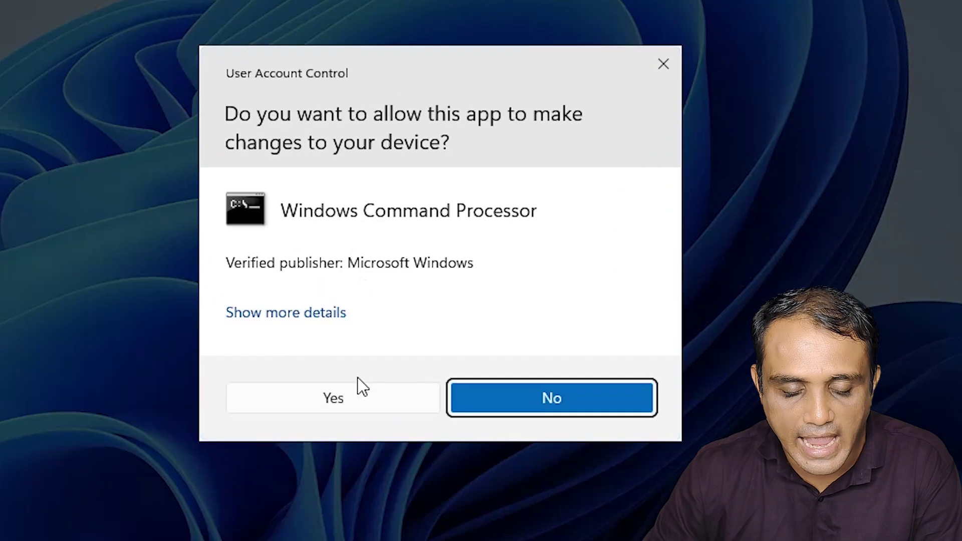
left_click(364, 404)
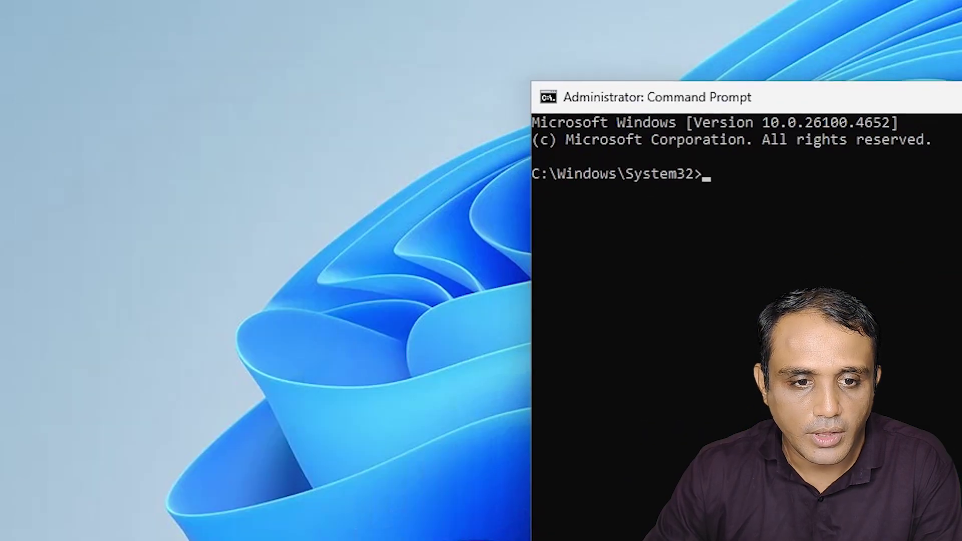
Disable the Windows recovery environment by running reagentc /disable in the administrator Command Prompt
left_click(341, 343)
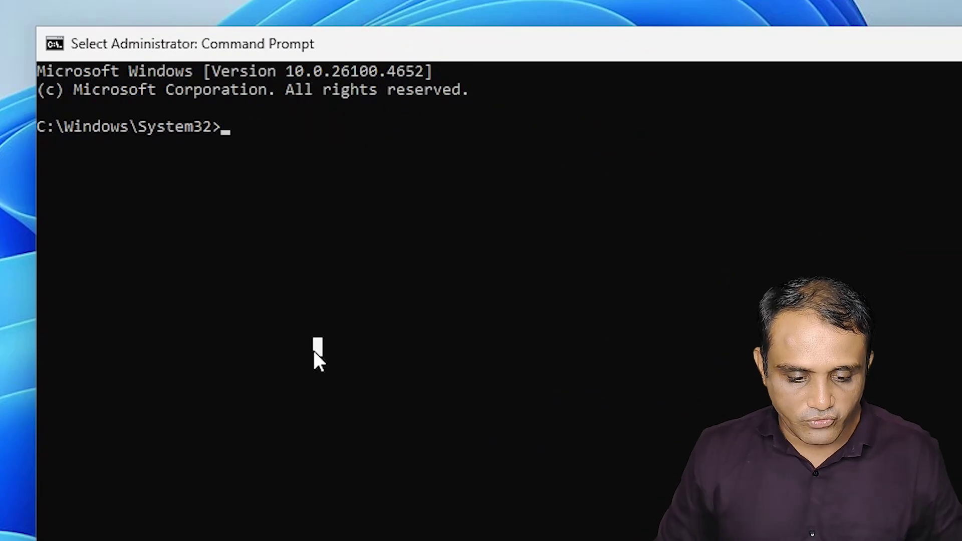
type("rea")
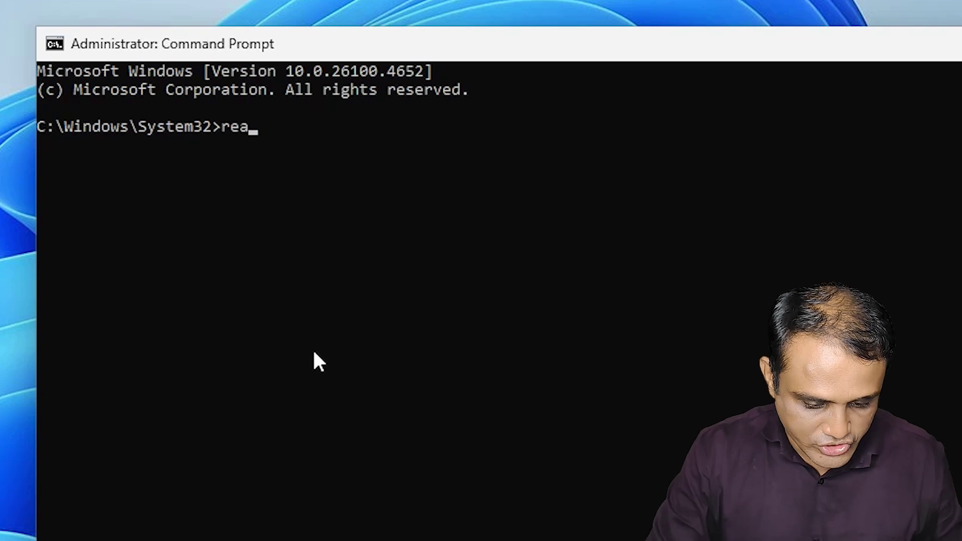
type("gentc")
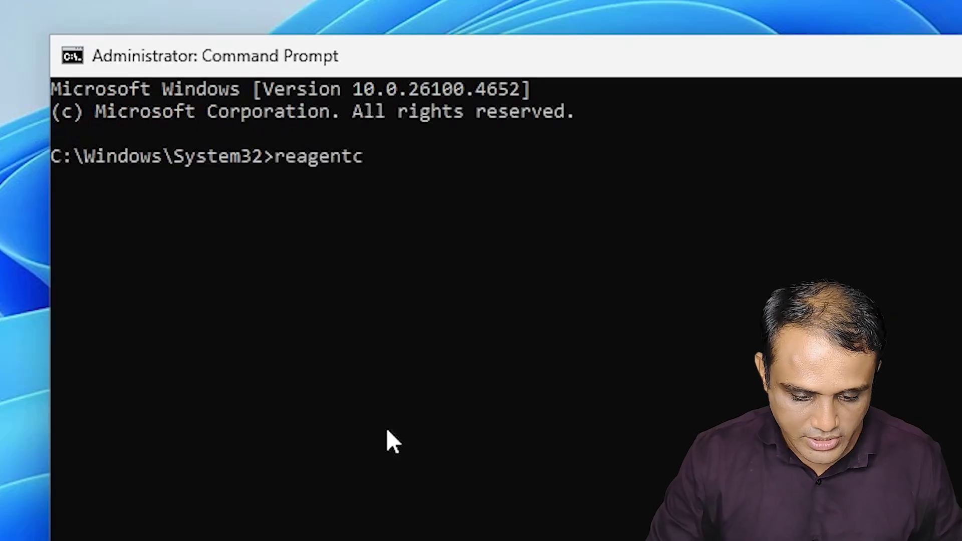
type(" /d")
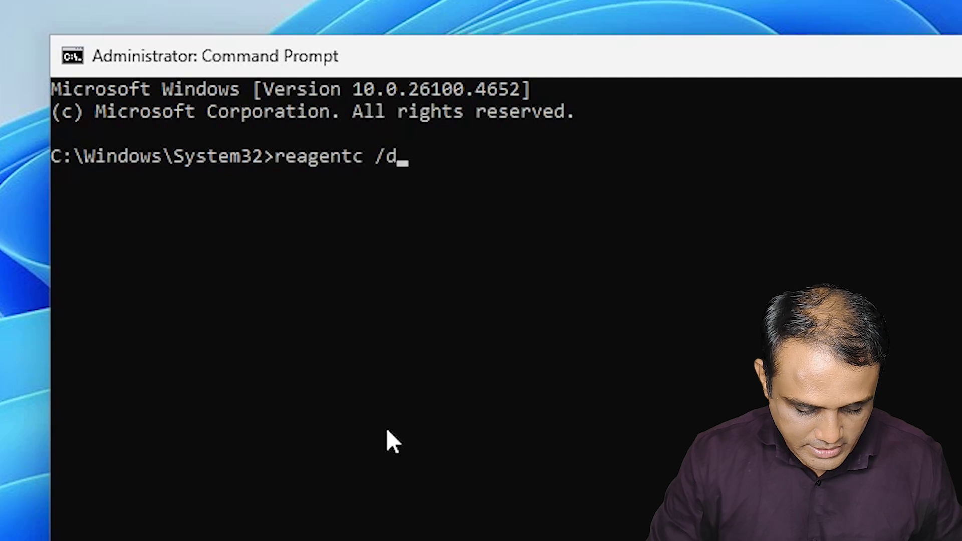
type("isable")
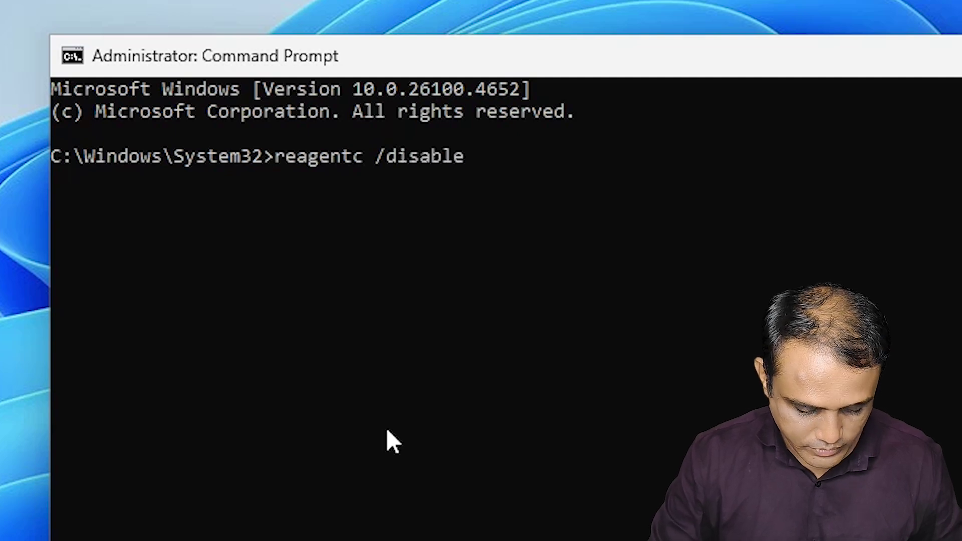
key("Return")
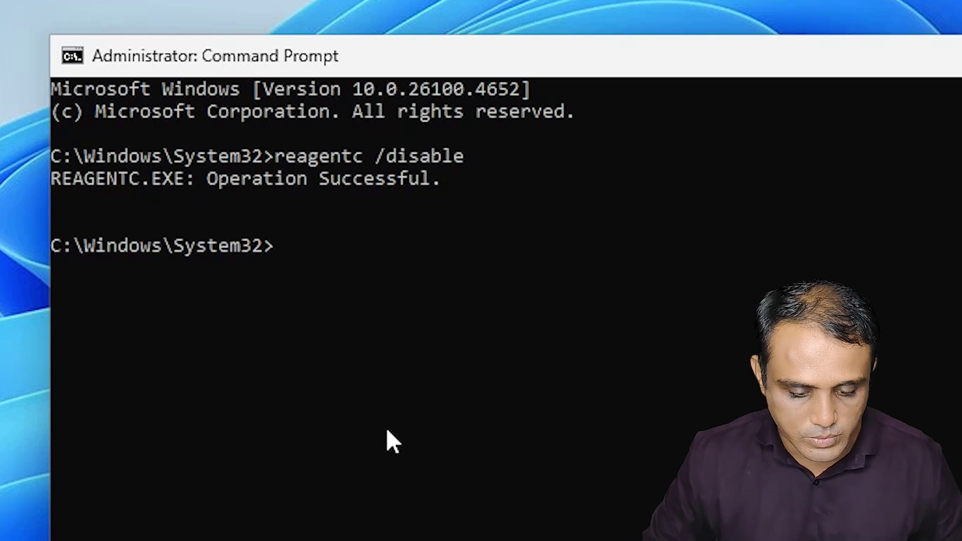
Start the diskPart utility and list the available disks with list Disk
type("disk ")
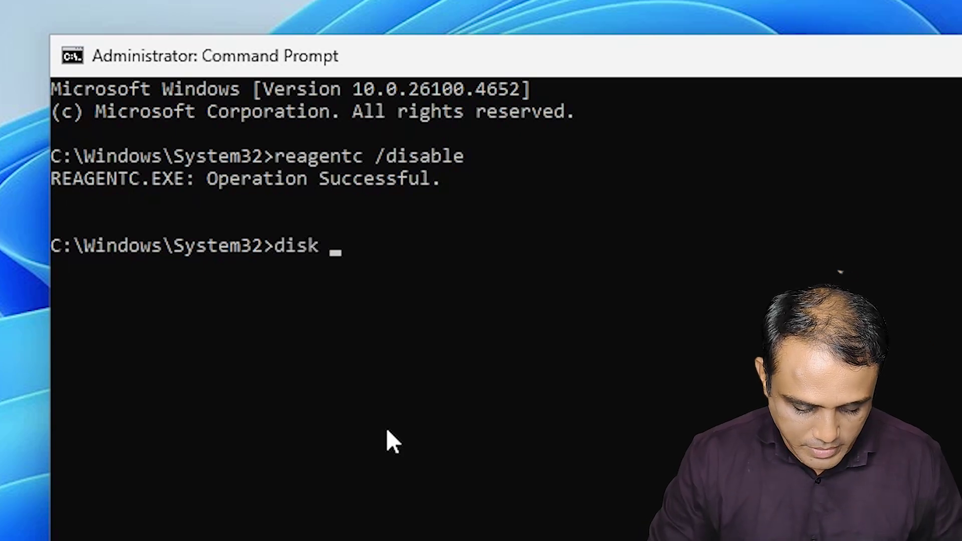
type("Part")
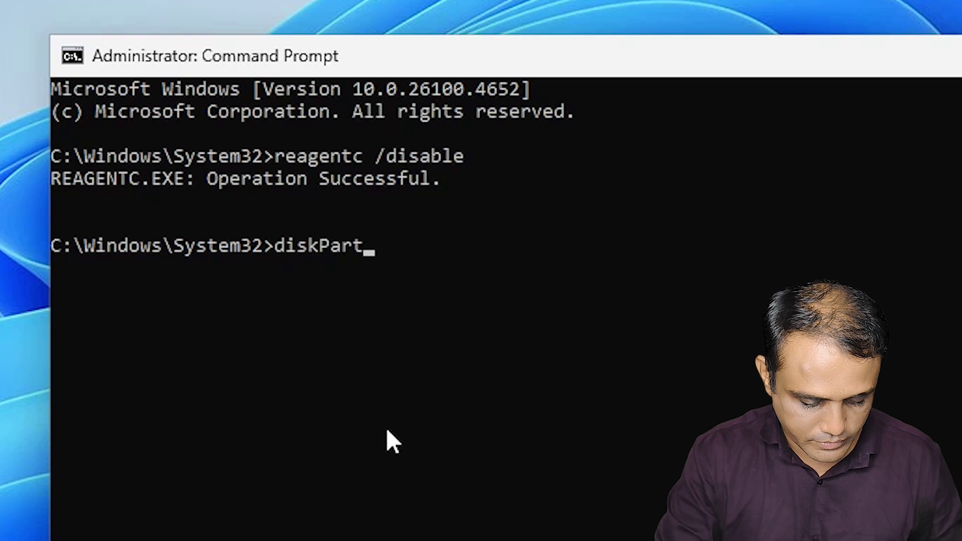
key("Return")
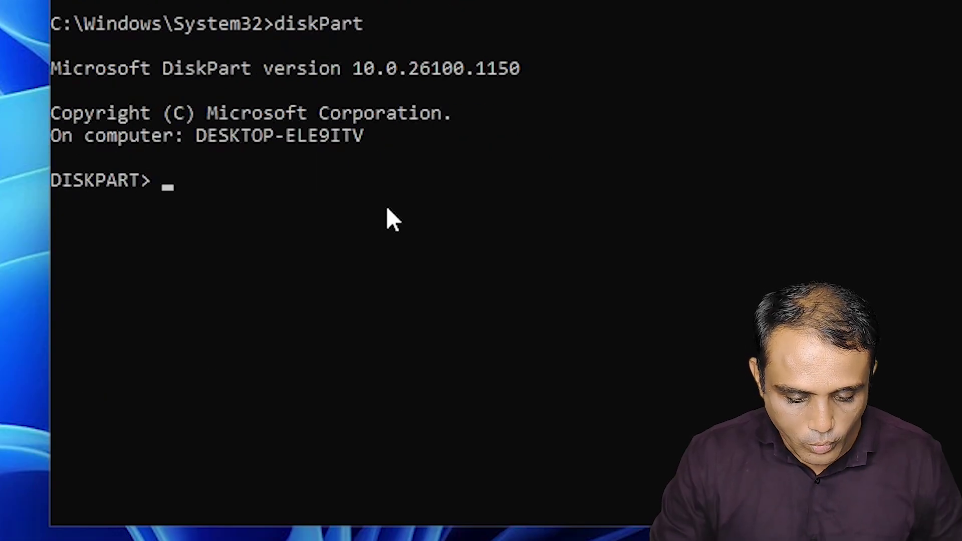
type("list")
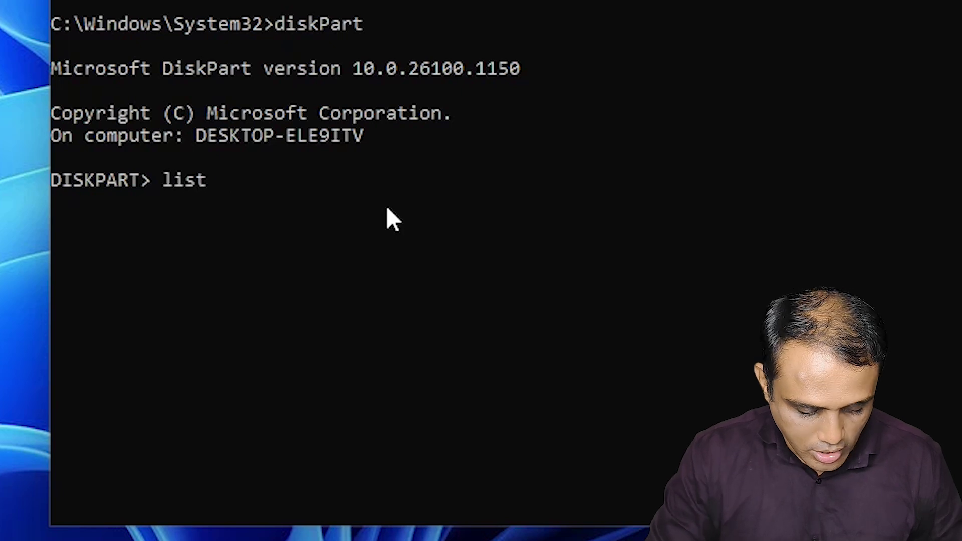
type(" Disk")
key("Return")
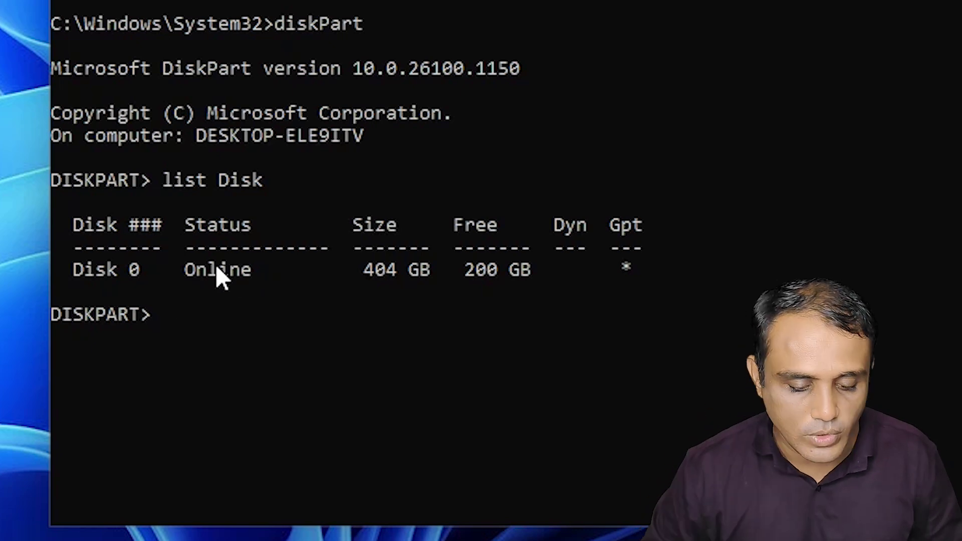
Select Disk 0 as DiskPart's working disk with select disk 0
type("sel")
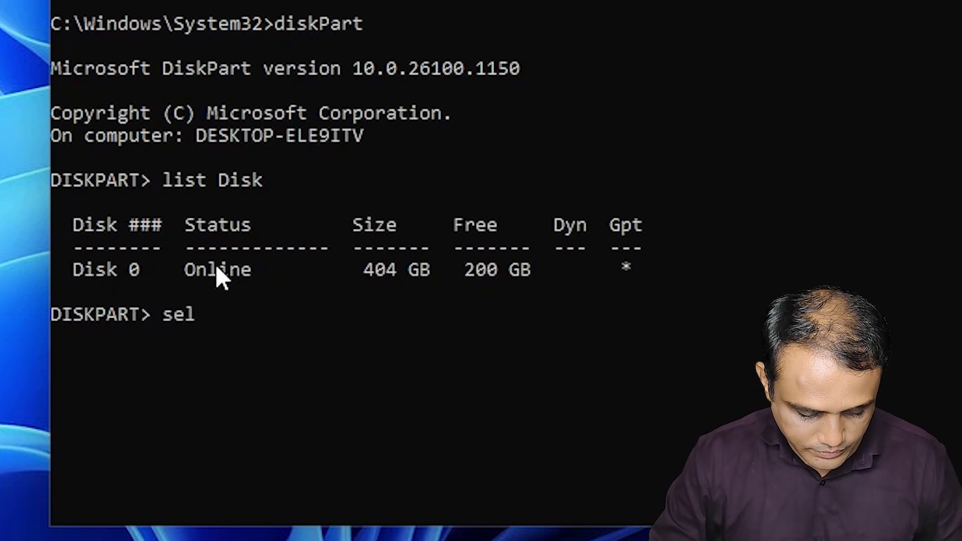
type("ect disk")
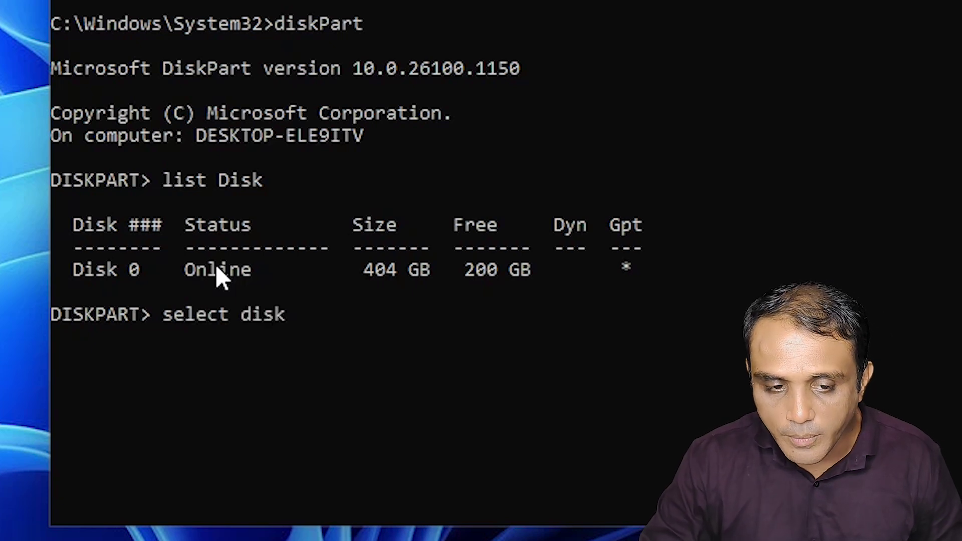
type(" 0")
key("Return")
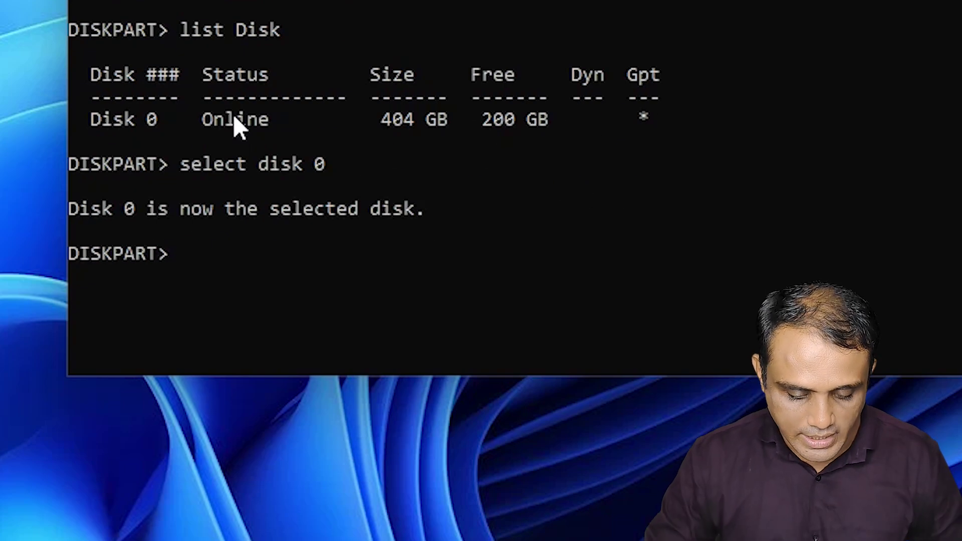
List the partitions of Disk 0 with list Partition and mark the recovery entry, Partition 5, in the output
type("list Pa")
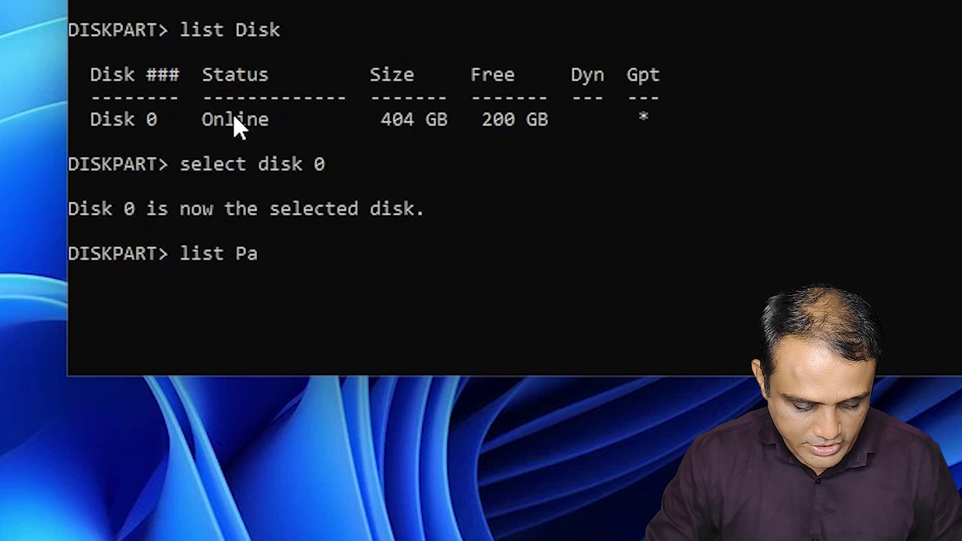
type("rtition")
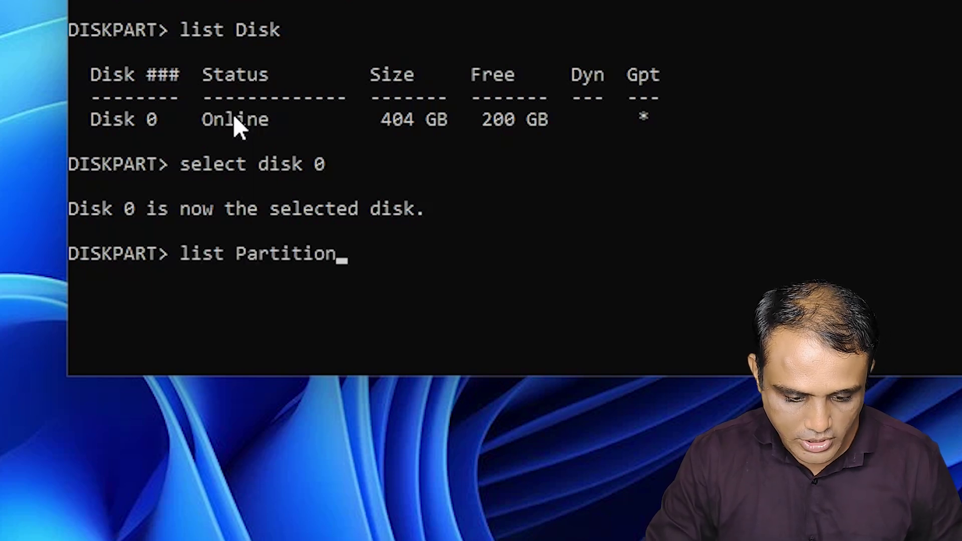
key("Return")
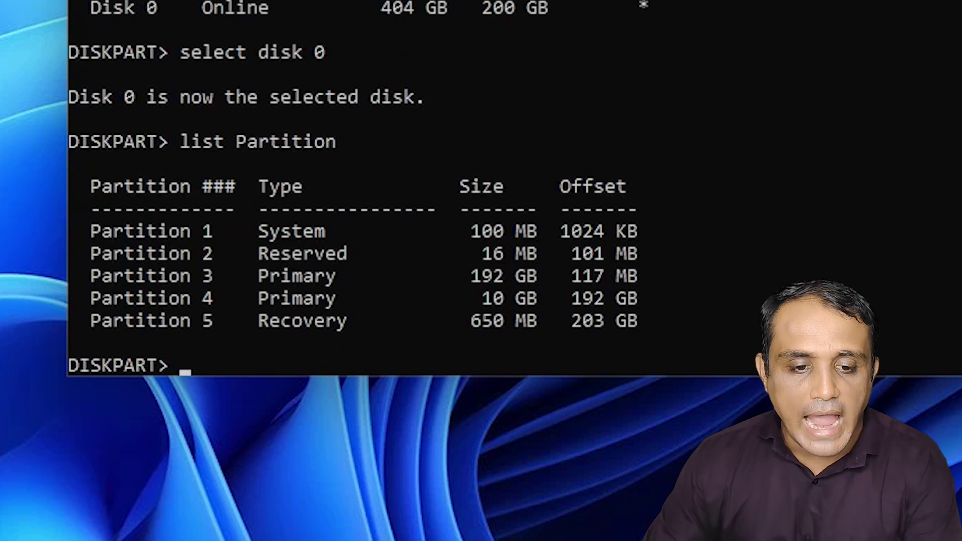
left_click_drag(234, 316, 82, 322)
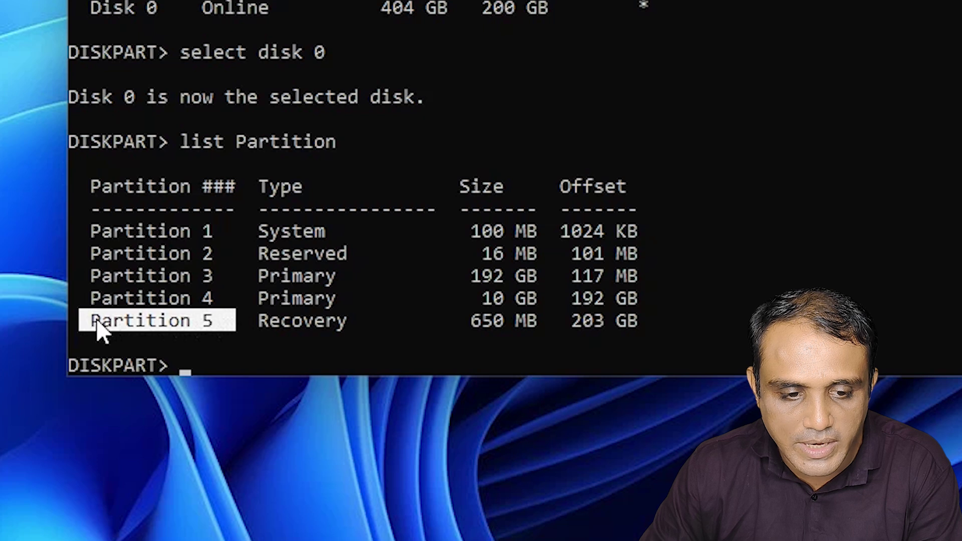
Mark the type, the size and the whole row of recovery Partition 5 in the partition list
left_click(266, 319)
left_click_drag(242, 323, 341, 325)
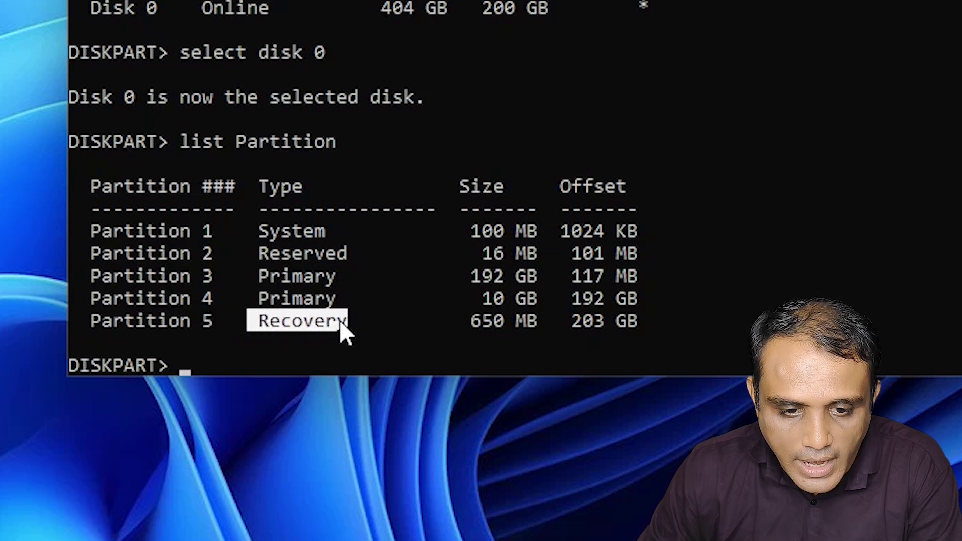
left_click_drag(546, 321, 472, 322)
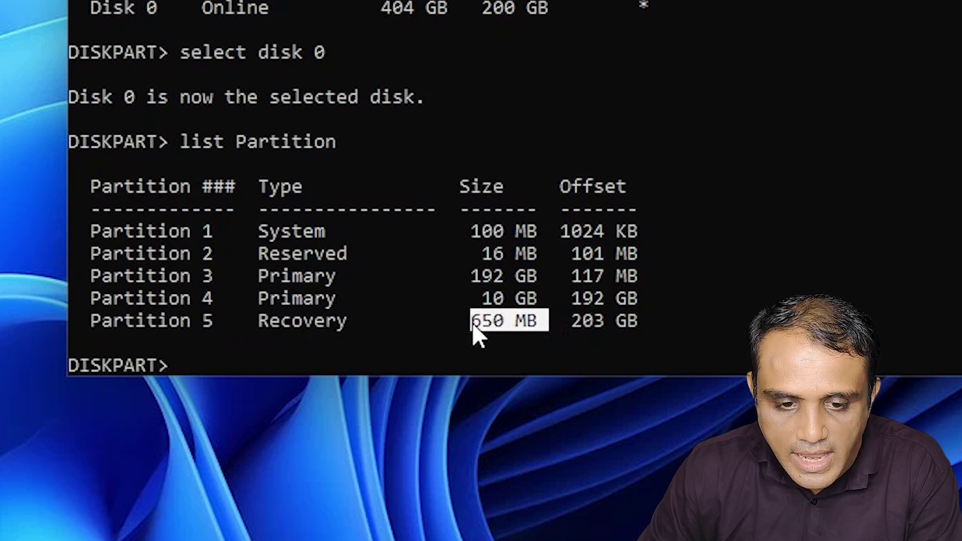
left_click(513, 320)
left_click_drag(546, 323, 467, 330)
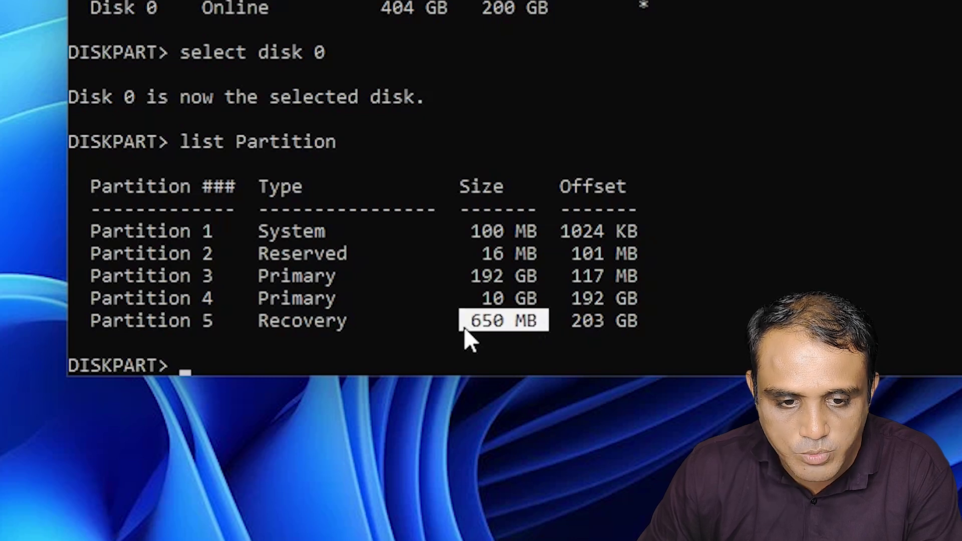
left_click_drag(89, 323, 626, 323)
left_click(471, 158)
Select the recovery partition in DiskPart with select partition 5
scroll(376, 231, "down", 2)
left_click(275, 267)
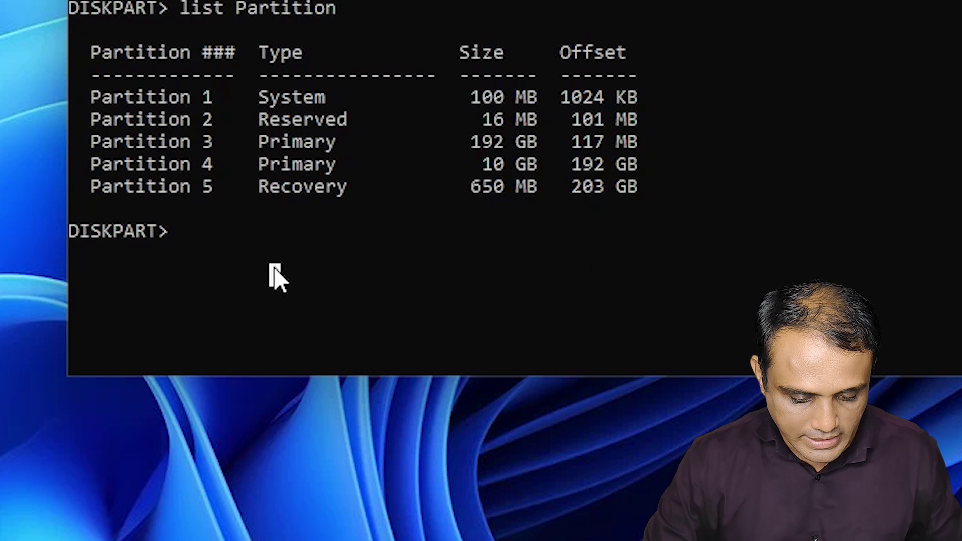
type("selec")
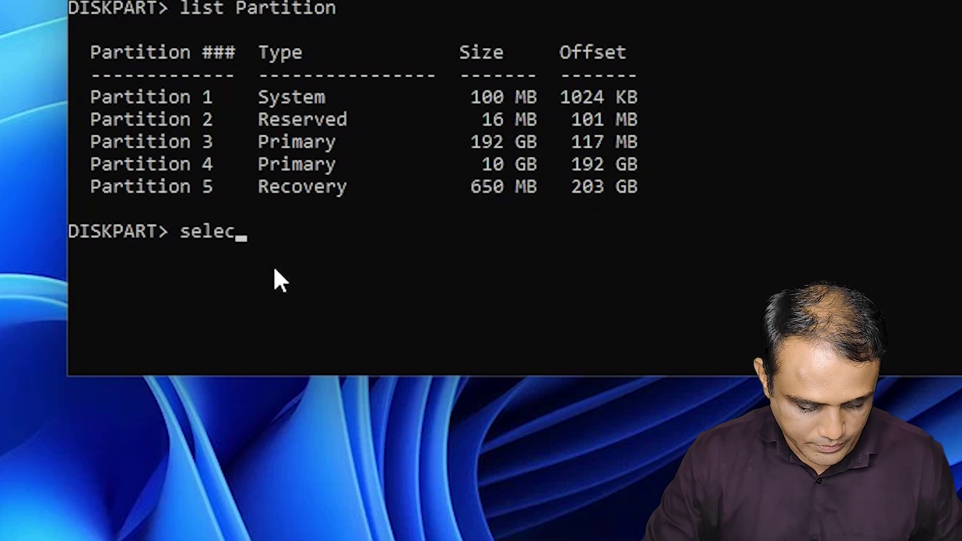
type("t partitin")
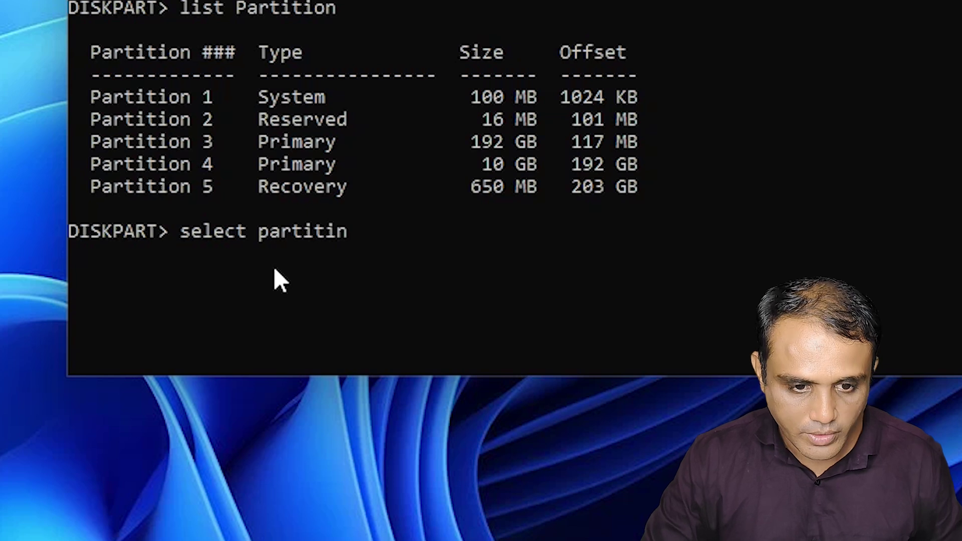
key("BackSpace")
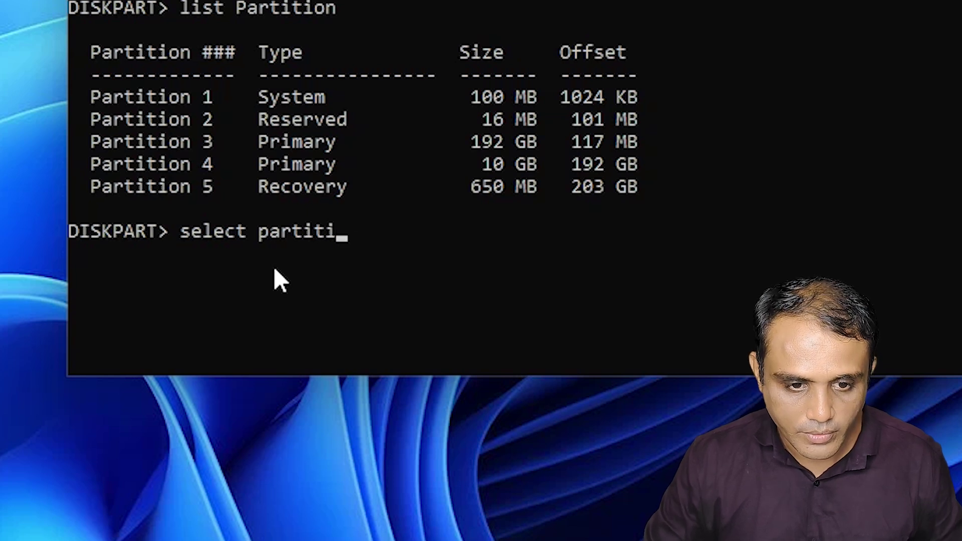
type("on")
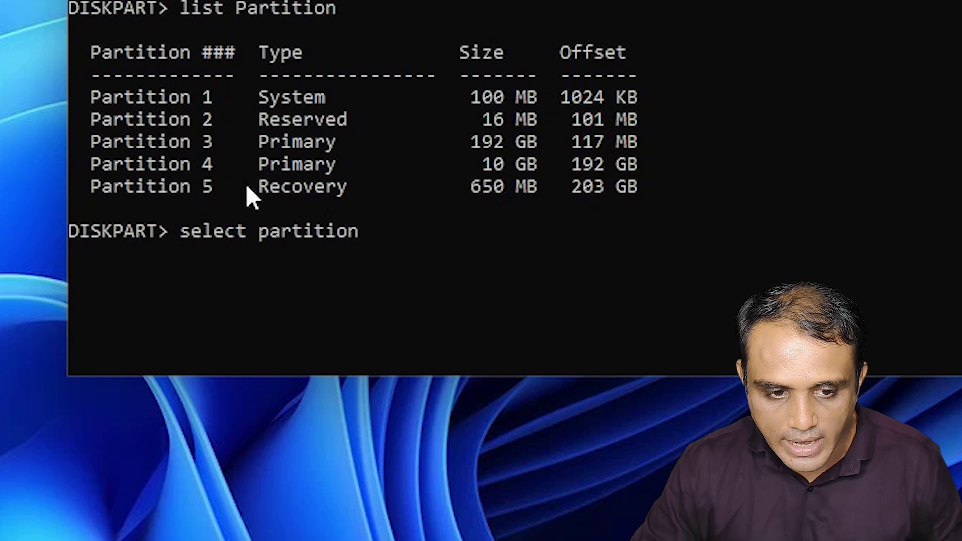
type("5")
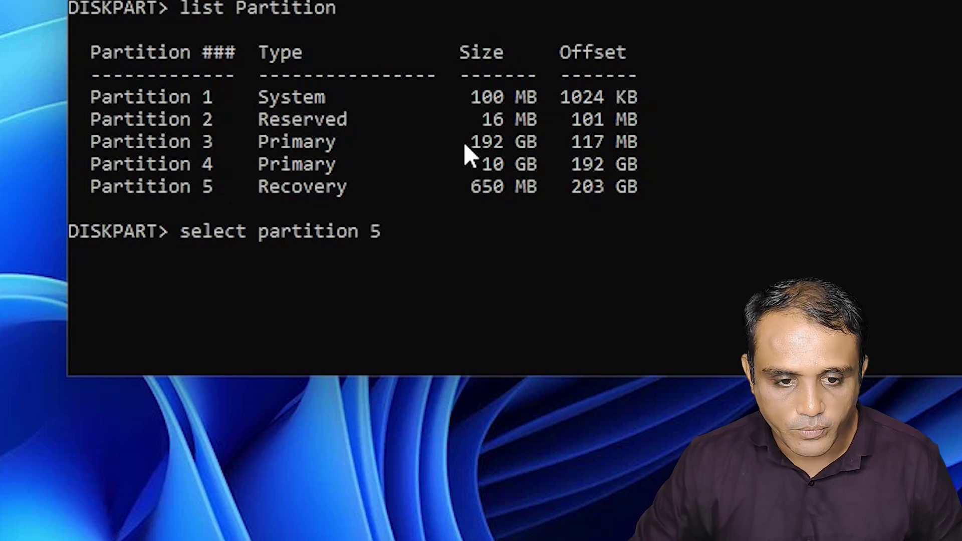
key("Return")
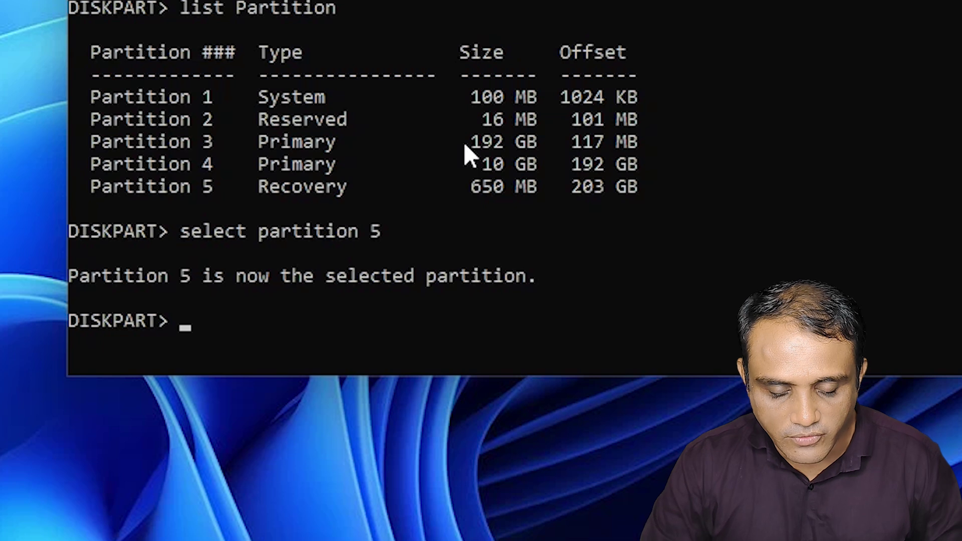
Show the properties of the selected recovery partition with the detail Partition command
type("d")
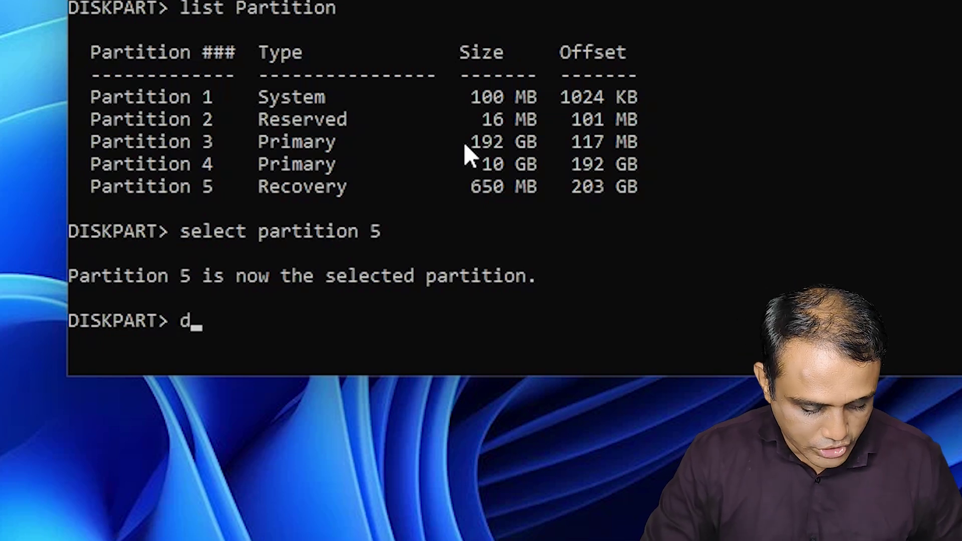
type("etail")
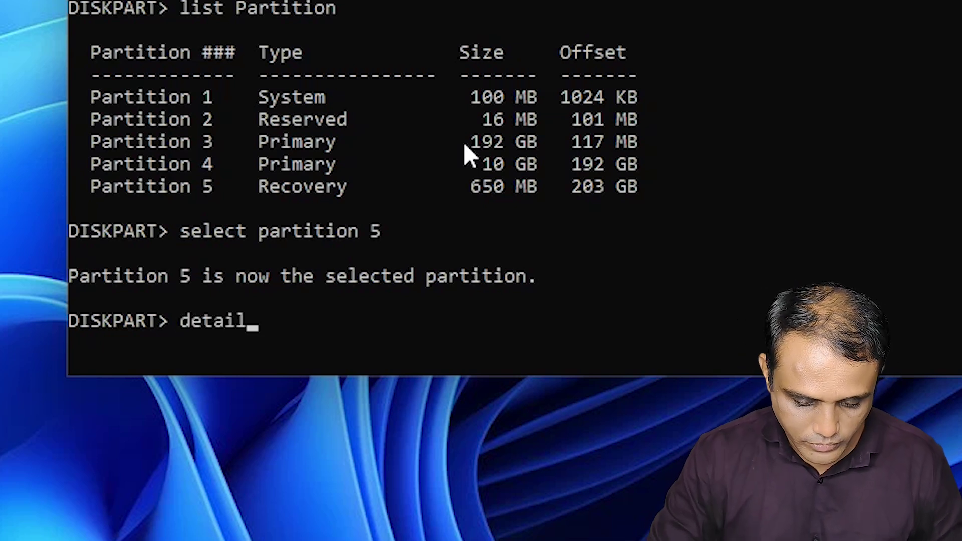
type(" Pa")
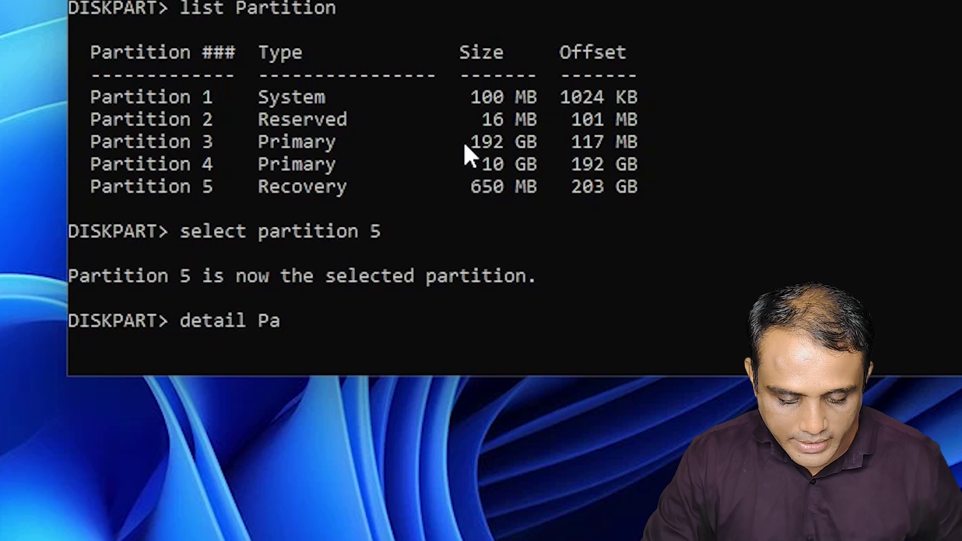
type("rt")
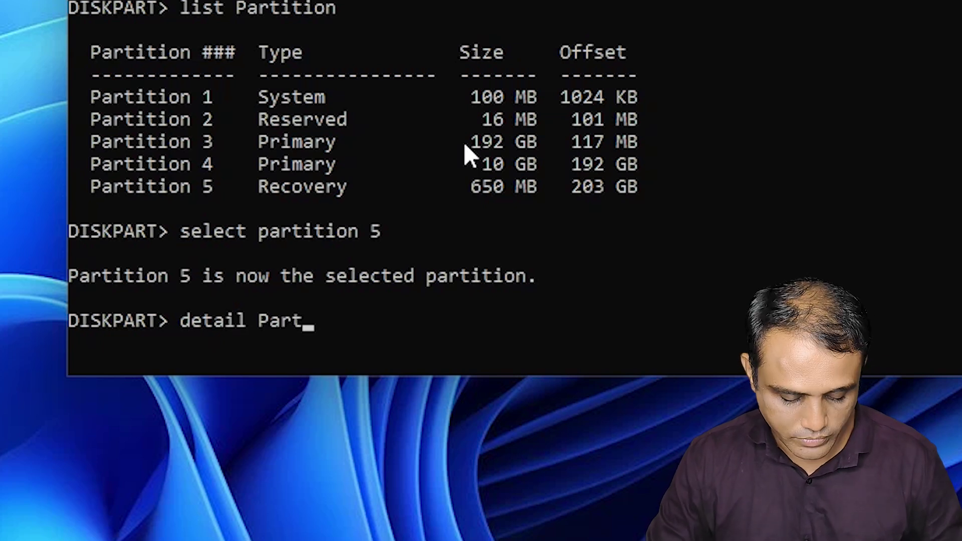
type("ition")
key("Return")
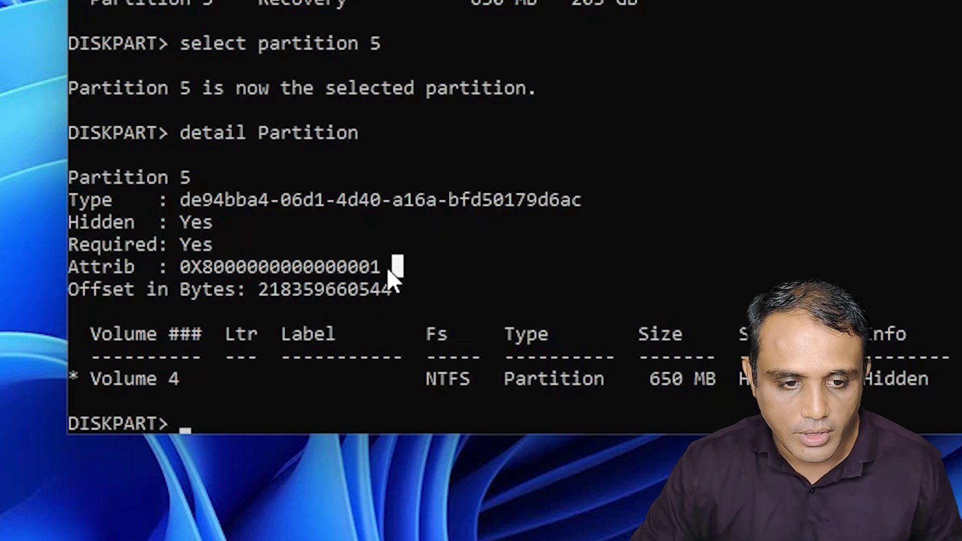
Copy the Type through Attrib lines of Partition 5 and replace the contents of the open Notepad note with them
left_click_drag(393, 271, 56, 200)
right_click(329, 219)
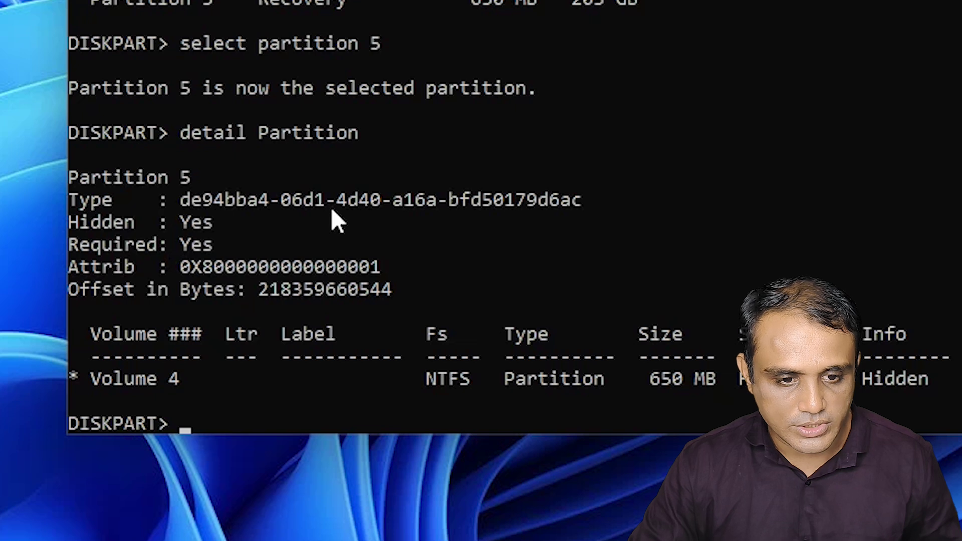
mouse_move(608, 524)
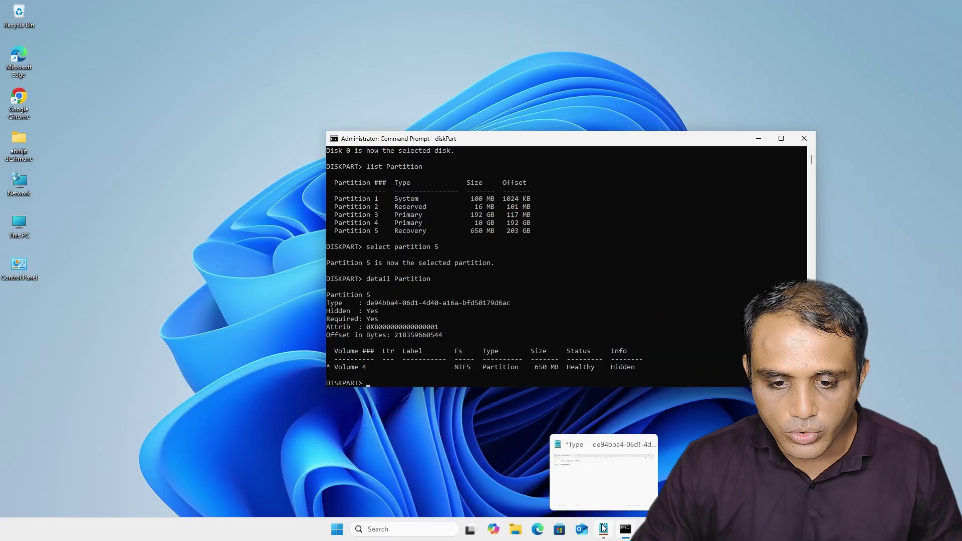
left_click(608, 462)
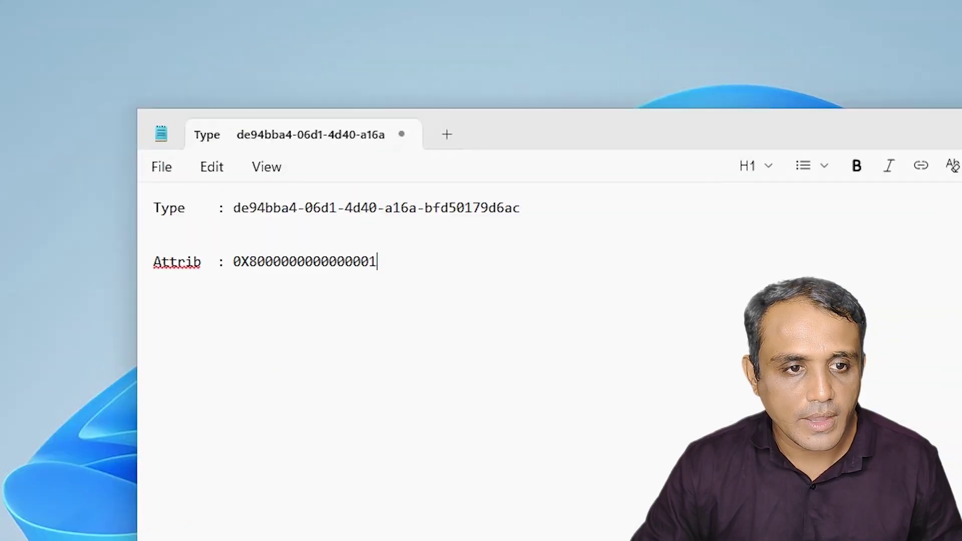
key("ctrl+a")
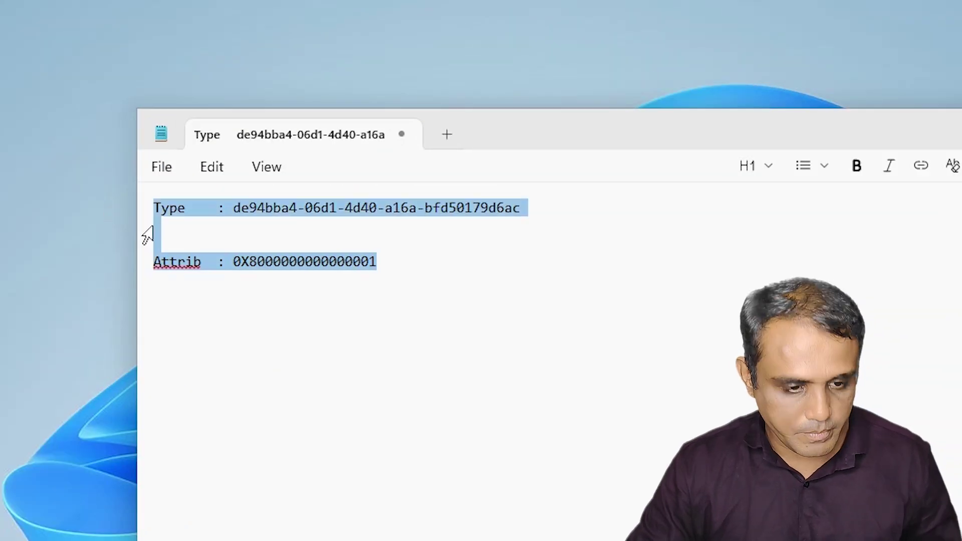
key("ctrl+v")
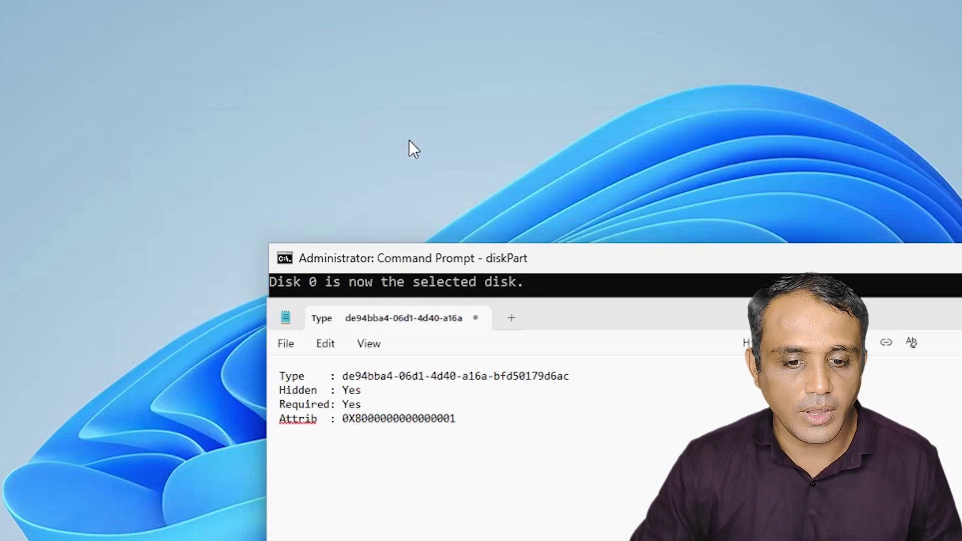
left_click(496, 420)
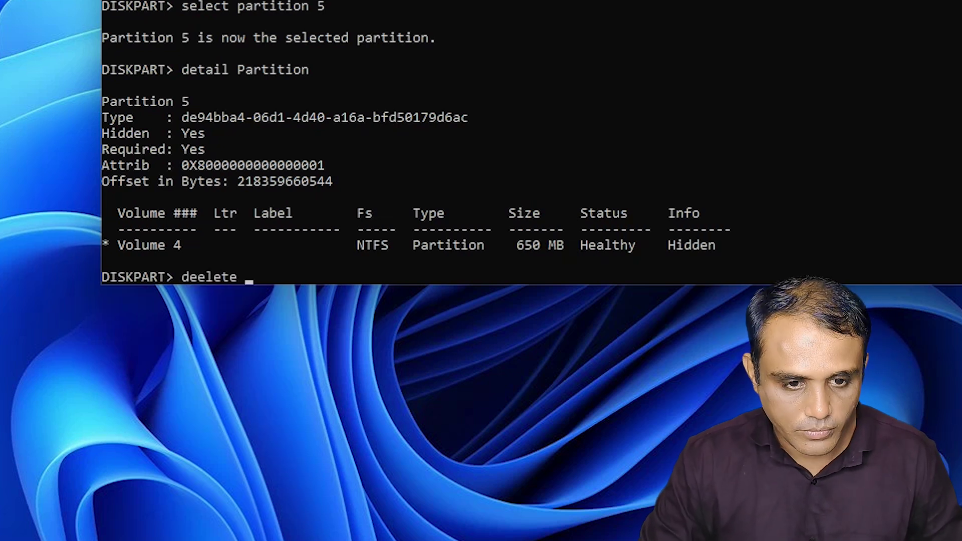
Correct the misspelled delete command in DiskPart and remove the selected recovery partition with delete partition Override
key("Left")
key("Left")
key("Left")
key("Left")
key("Left")
key("BackSpace")
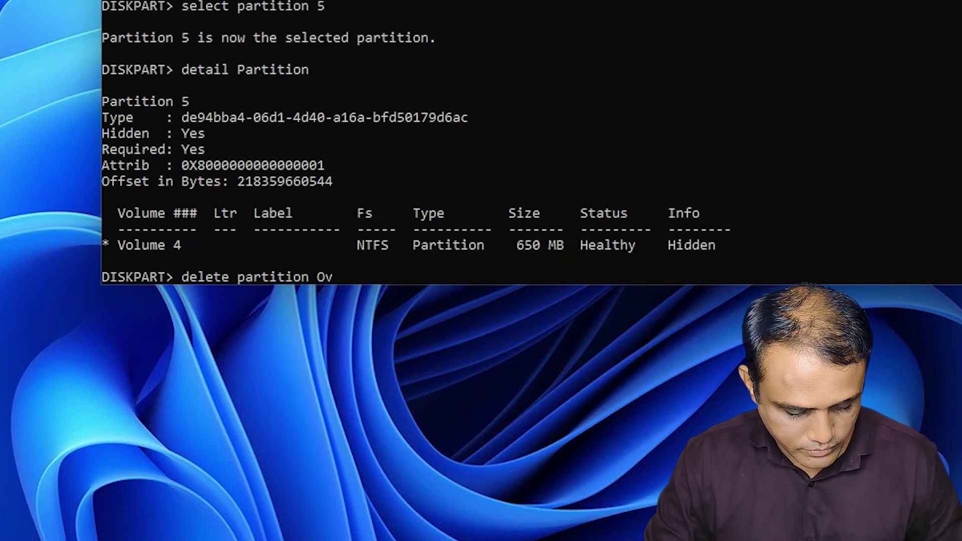
type("ide")
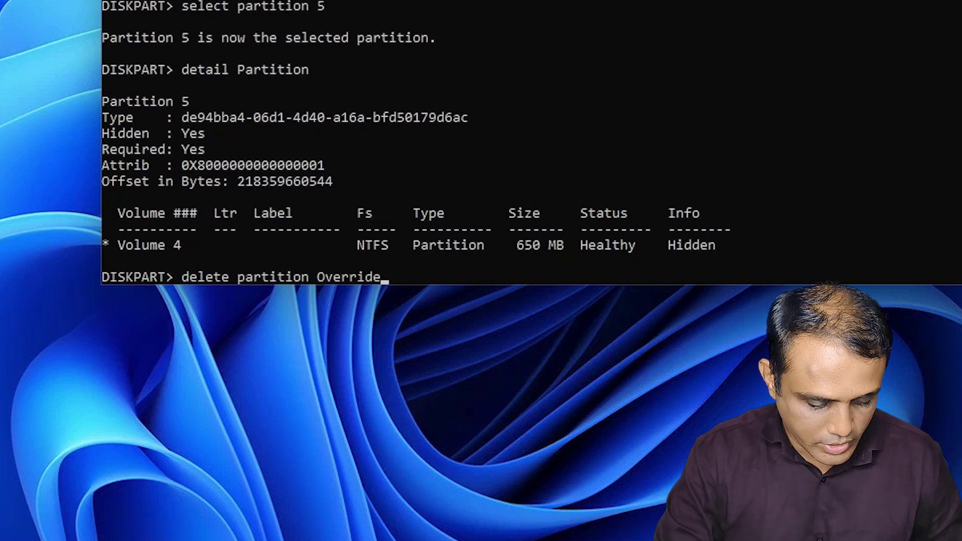
key("Return")
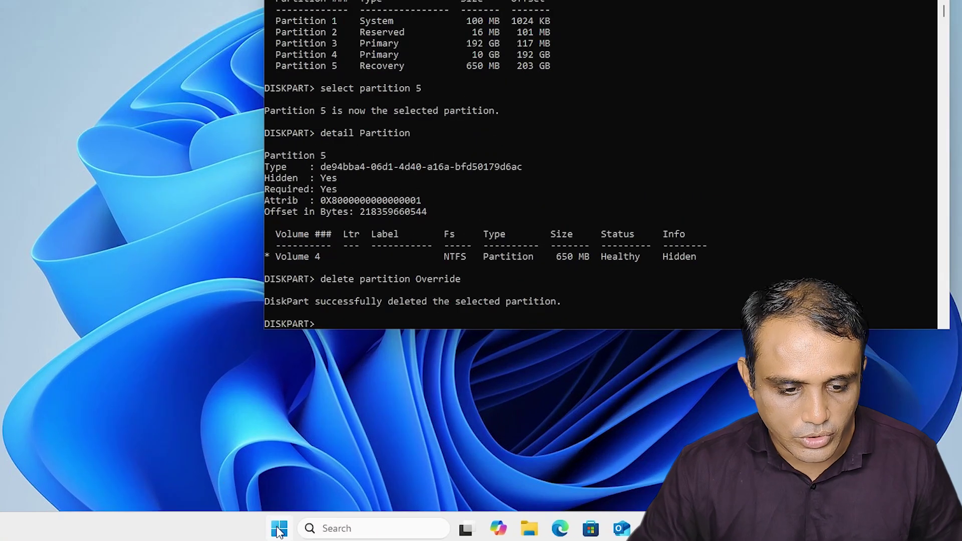
Open Disk Management to view the partition layout of Disk 0, and close it again
left_click(279, 531)
type("di")
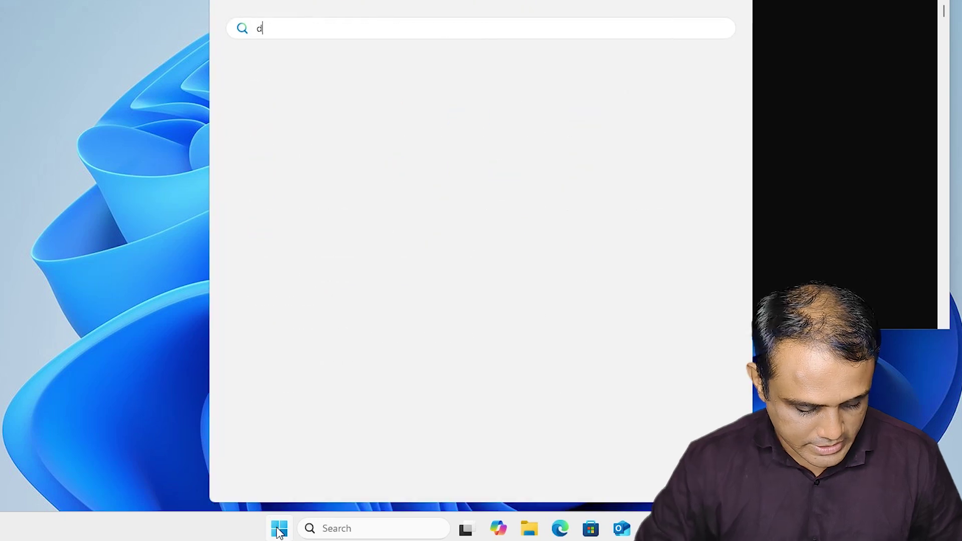
left_click(341, 142)
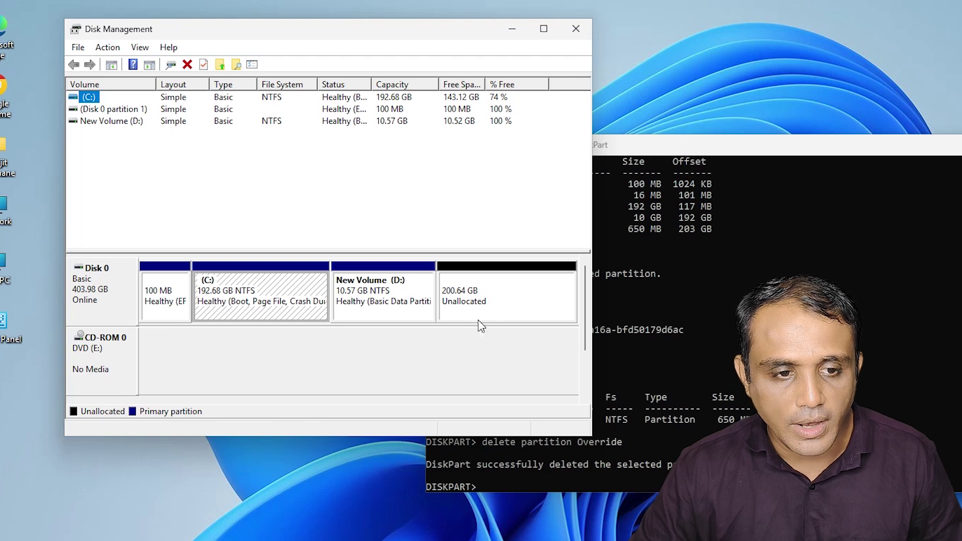
left_click(576, 29)
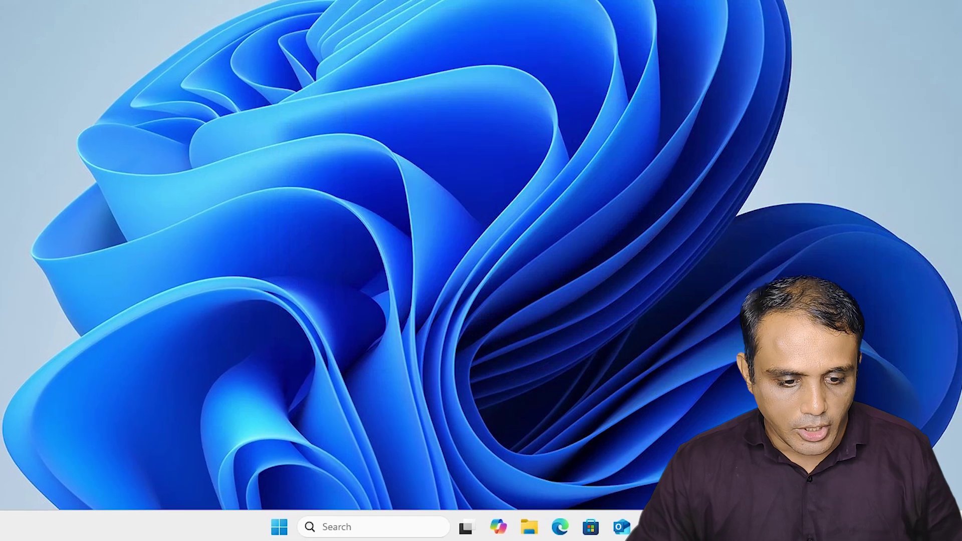
Search Windows for disk, open Create and format hard disk partitions, and reposition the Disk Management window
left_click(279, 527)
type("dik")
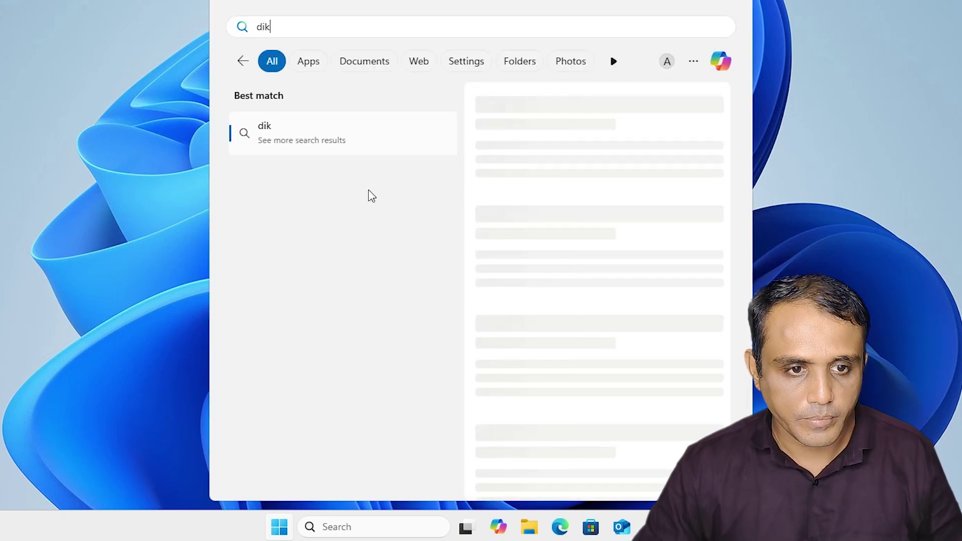
key("BackSpace")
type("sk")
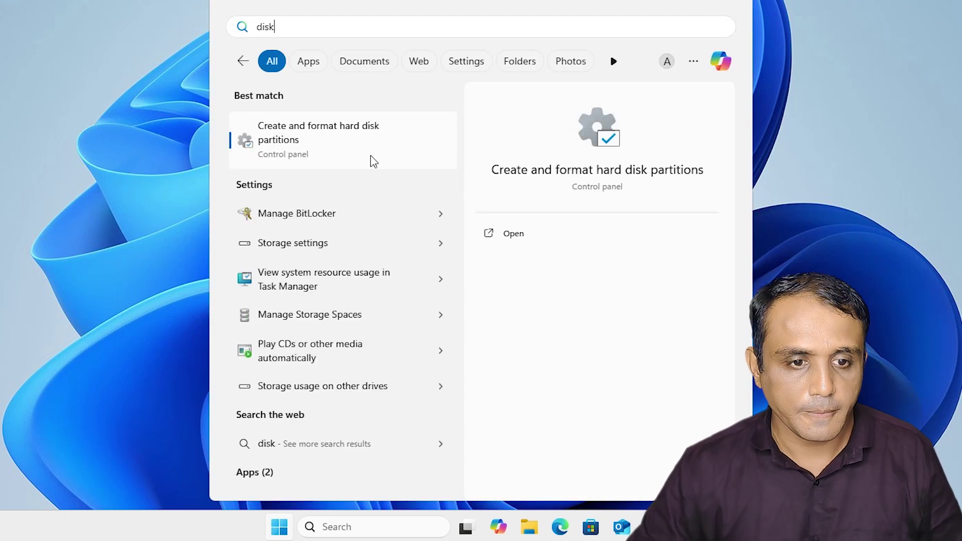
left_click(373, 150)
left_click_drag(299, 56, 535, 128)
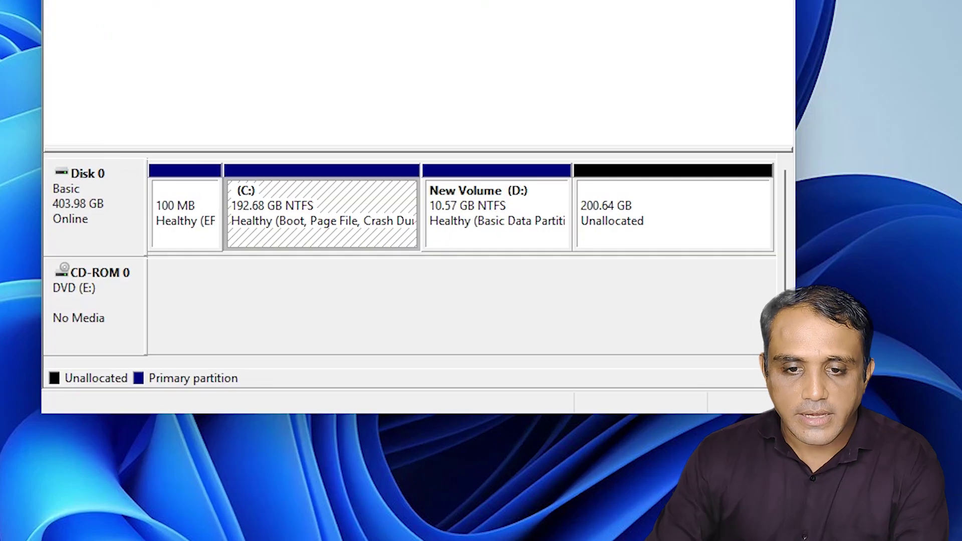
Examine the order of C:, D: and the unallocated space on Disk 0 and check whether Extend Volume is available for C:
left_click(625, 315)
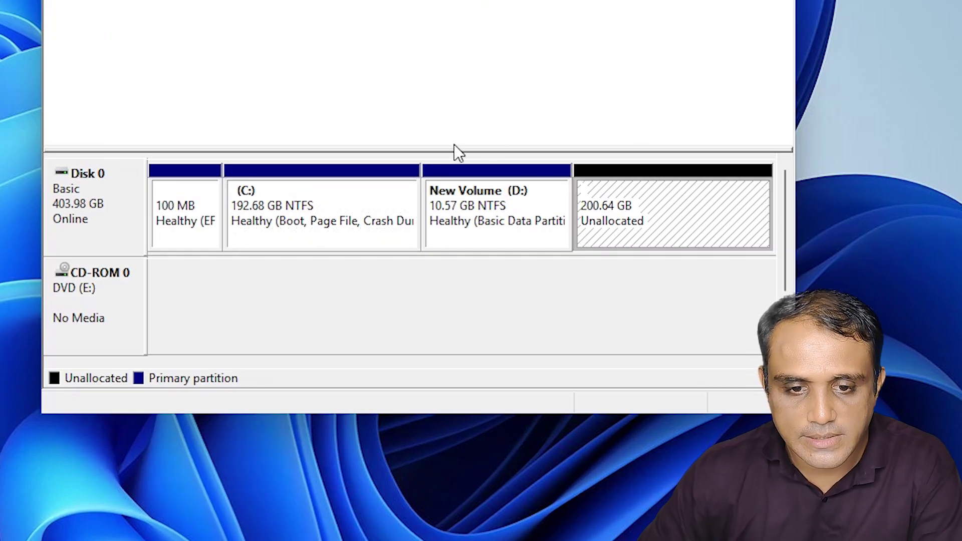
left_click(340, 206)
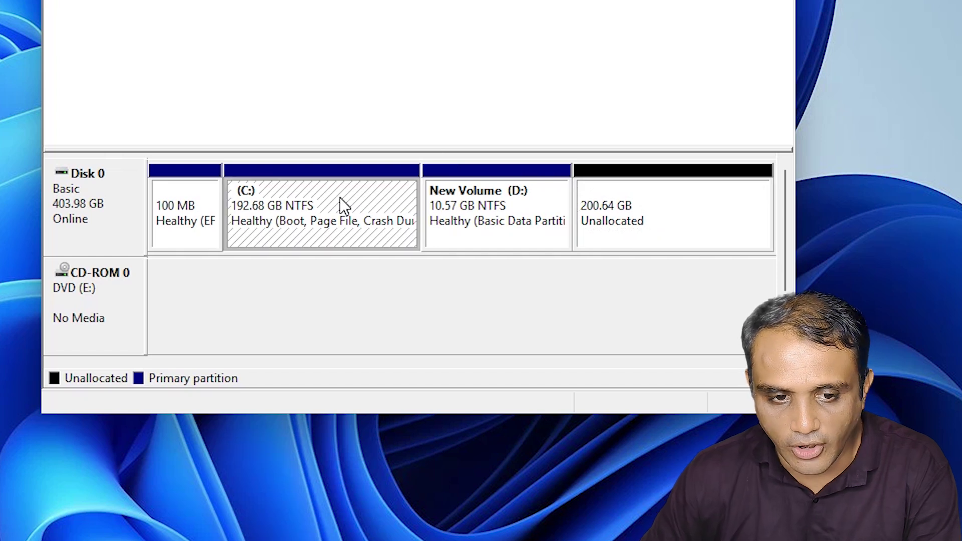
left_click(520, 197)
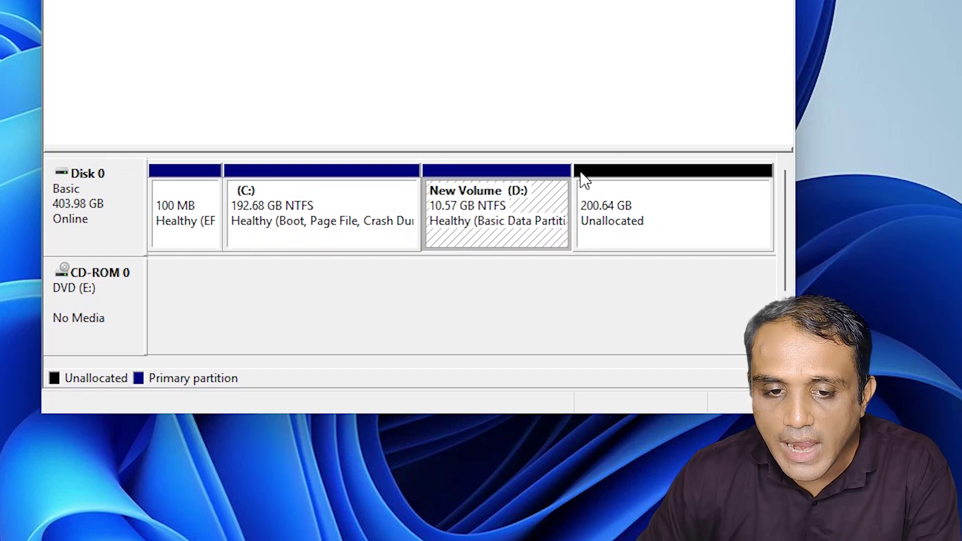
left_click(652, 203)
left_click(338, 209)
right_click(337, 209)
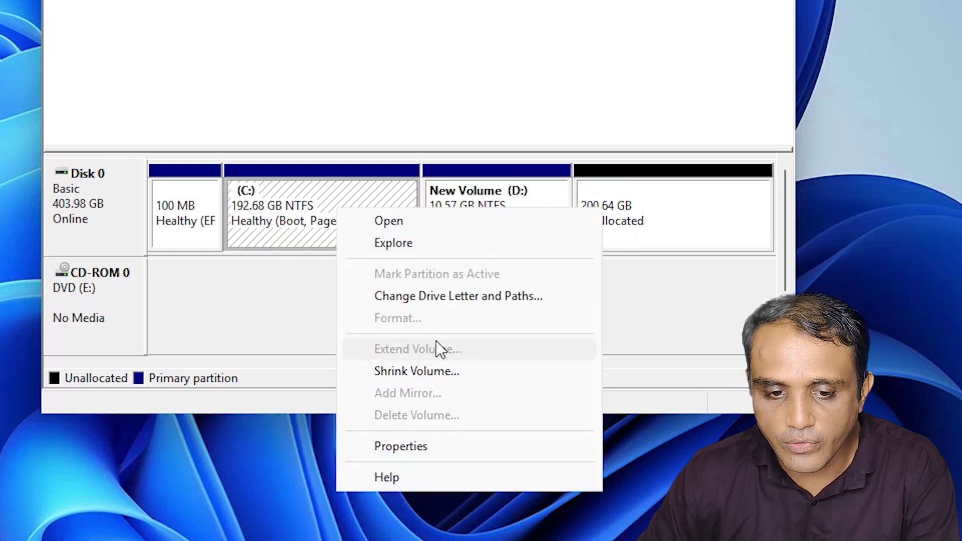
left_click(247, 338)
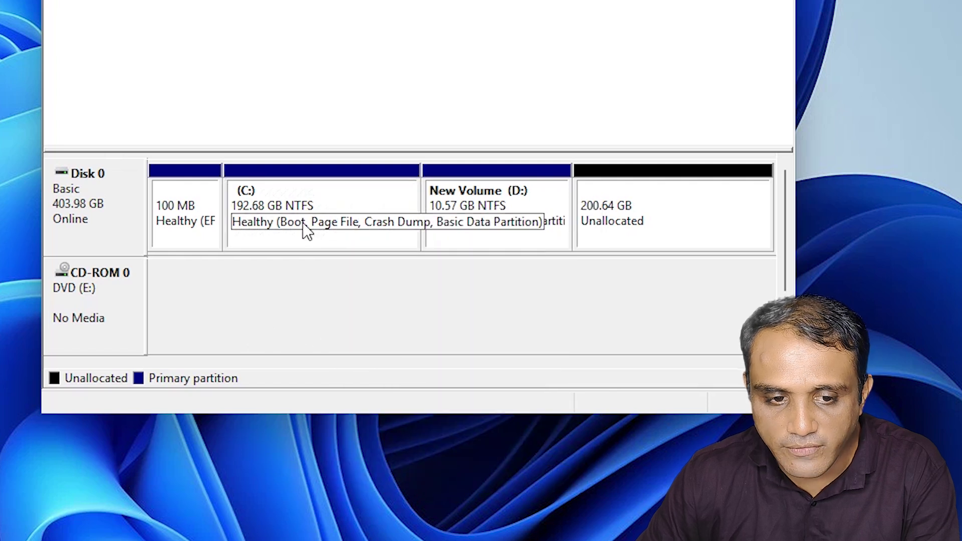
Move the test folder from New Volume (D:) to the desktop and close File Explorer
left_click(309, 202)
left_click(659, 198)
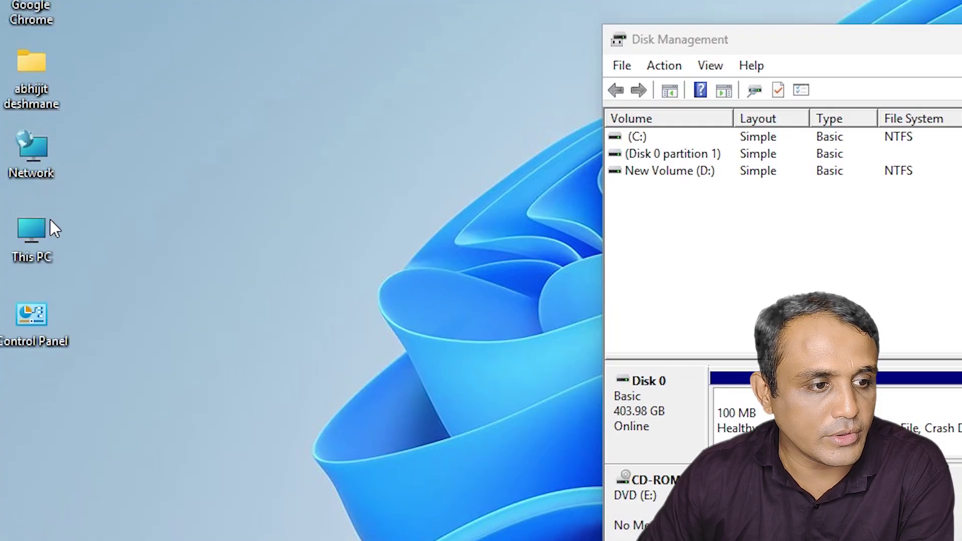
double_click(40, 241)
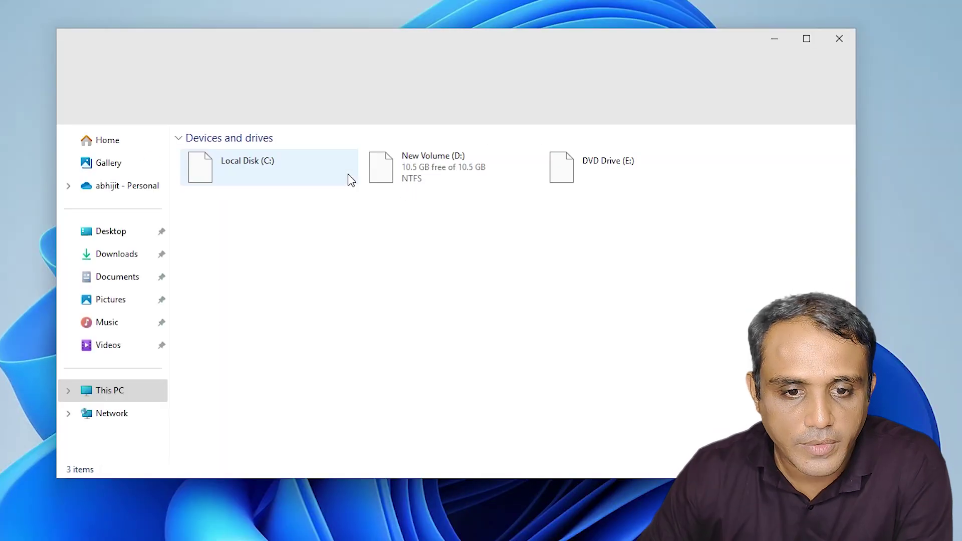
double_click(440, 165)
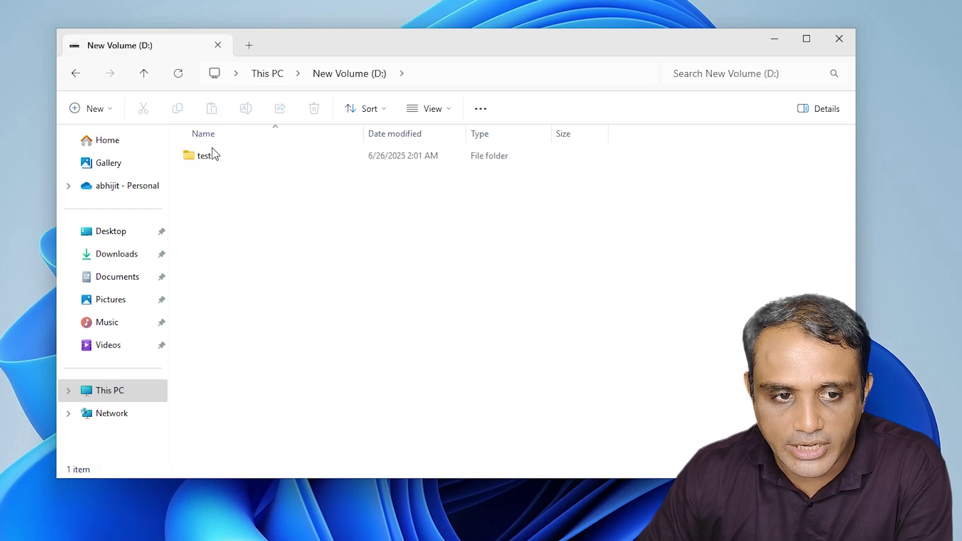
left_click(212, 153)
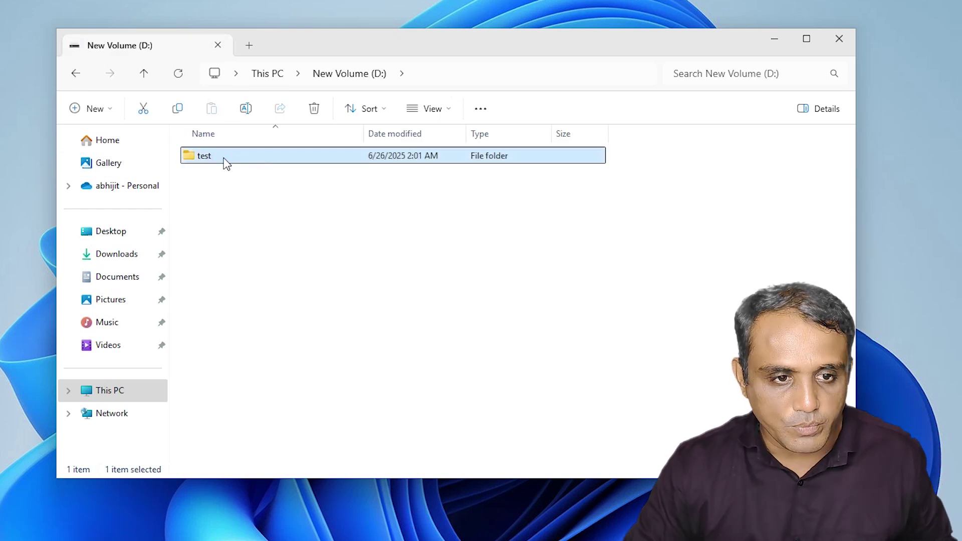
right_click(220, 155)
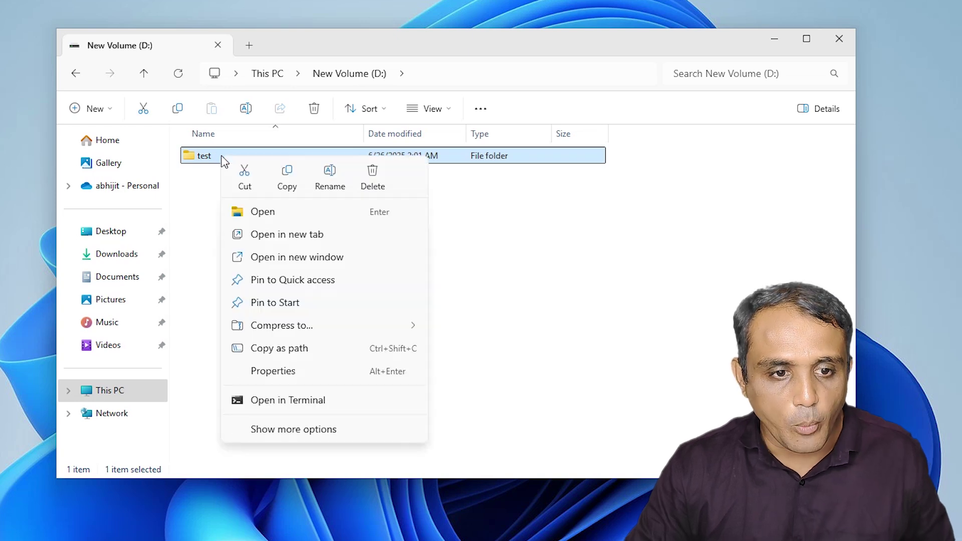
left_click(249, 187)
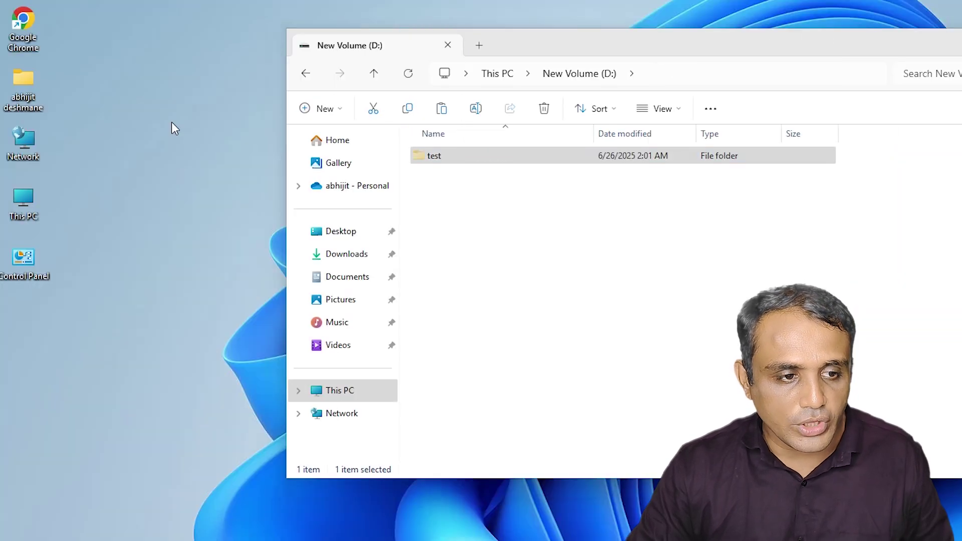
right_click(171, 122)
left_click(201, 158)
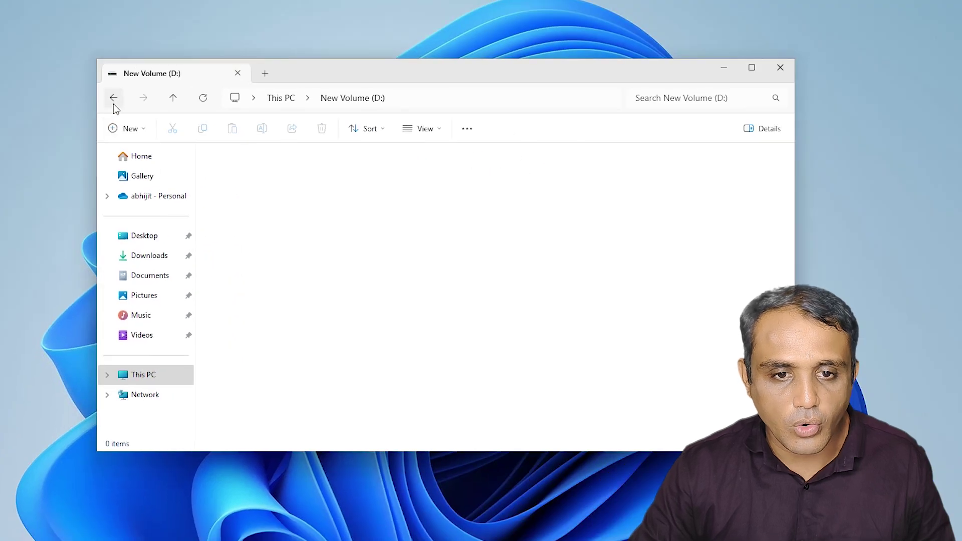
left_click(306, 73)
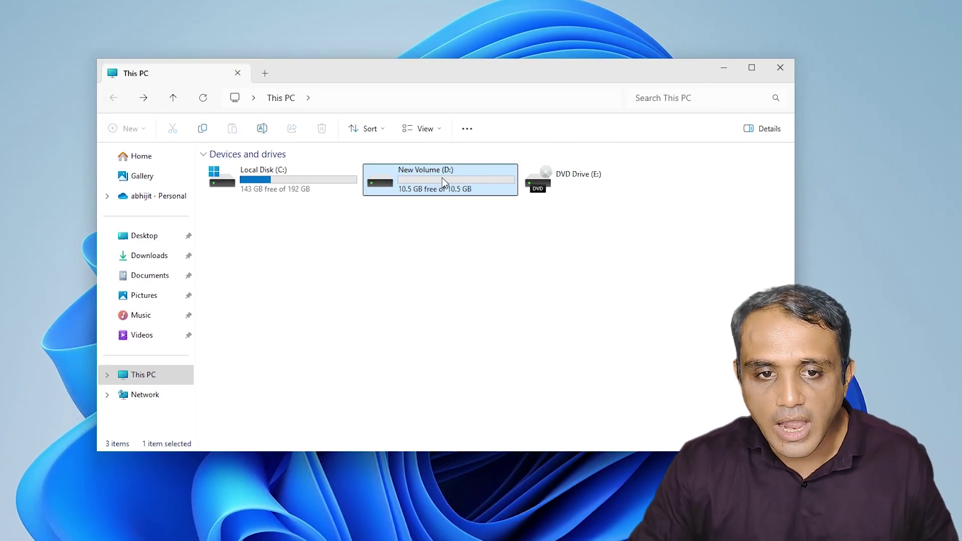
left_click(795, 70)
Delete New Volume (D:) from Disk 0 and accept erasing its data
right_click(515, 315)
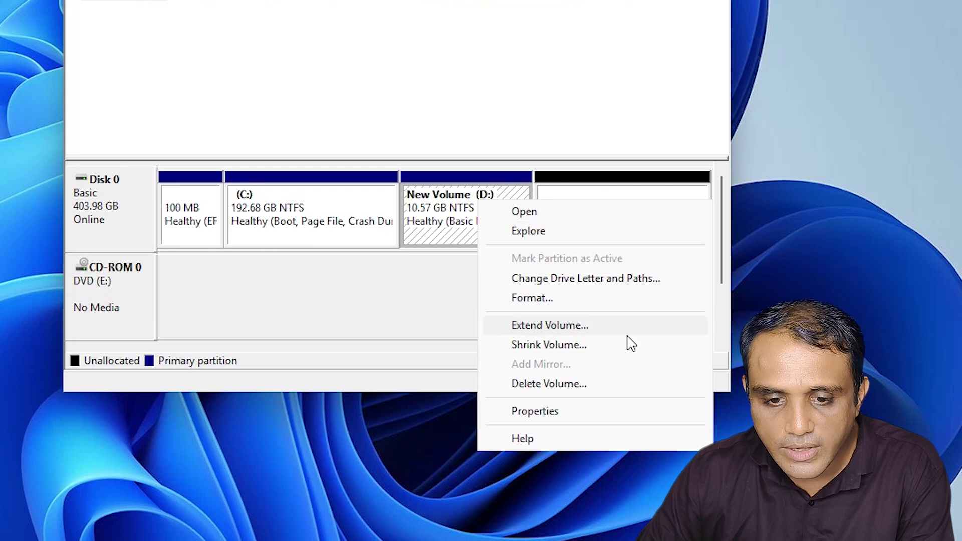
left_click(571, 394)
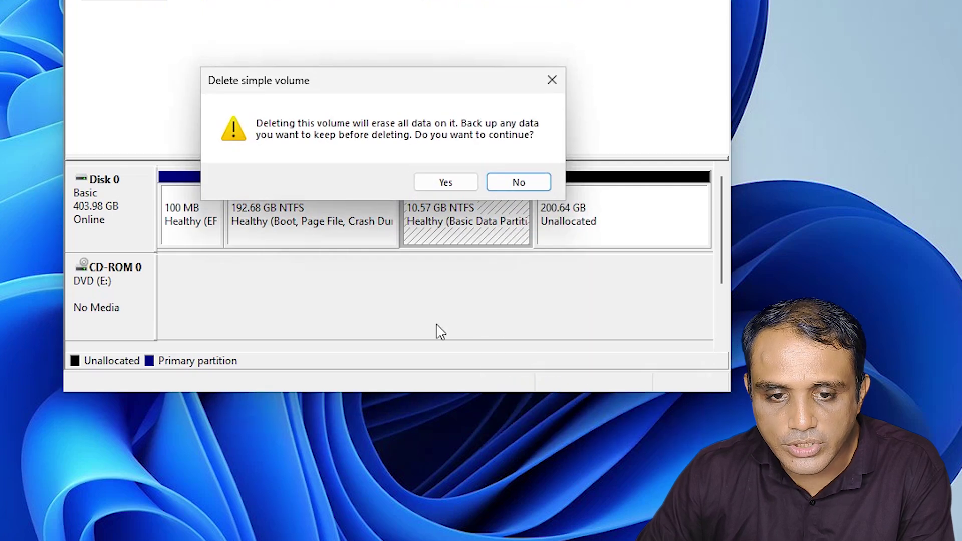
left_click(448, 181)
Extend the C: volume with the full 216273 MB of unallocated space on Disk 0
left_click(356, 200)
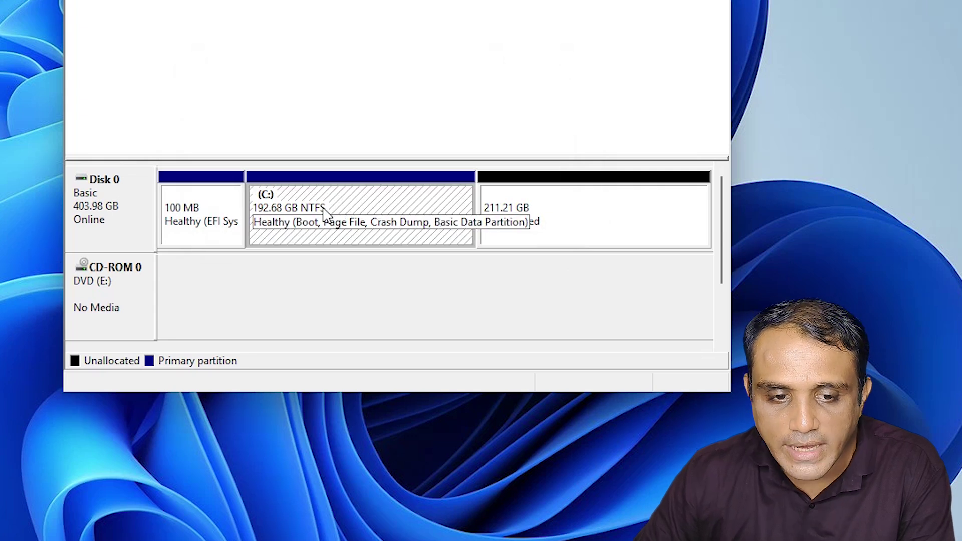
left_click(582, 214)
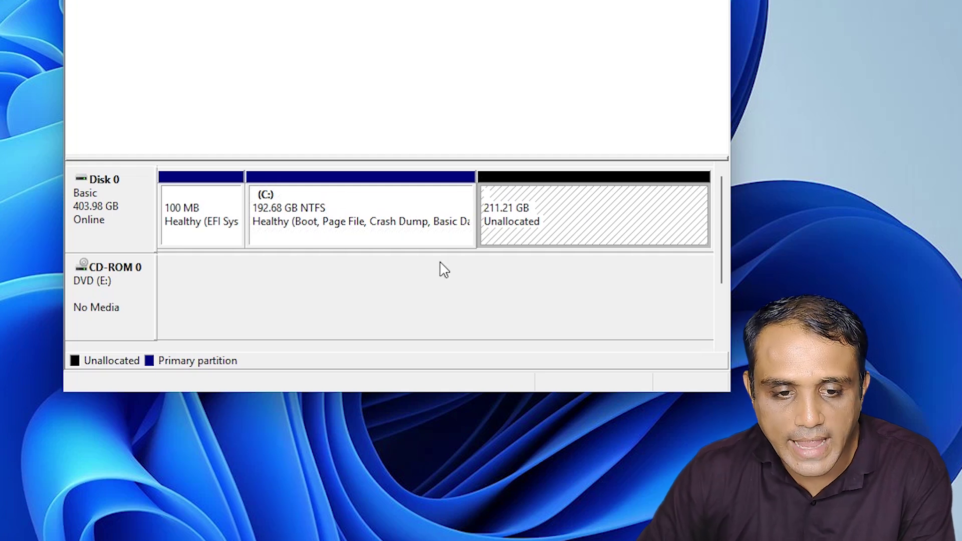
right_click(339, 199)
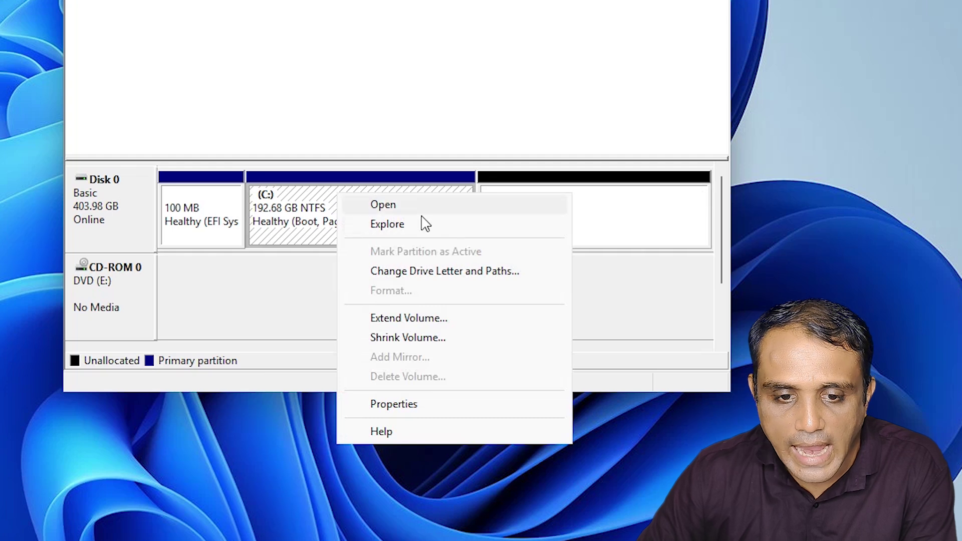
left_click(467, 327)
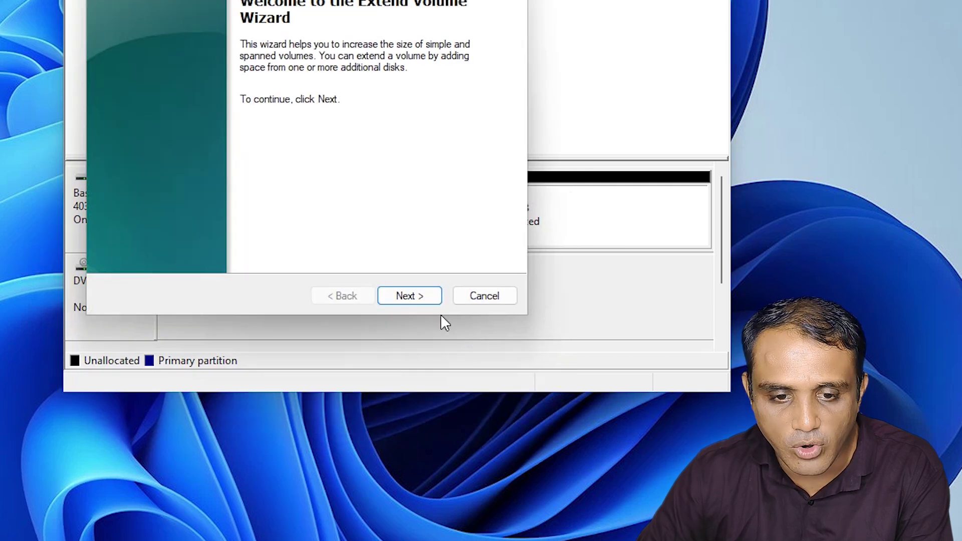
left_click(409, 295)
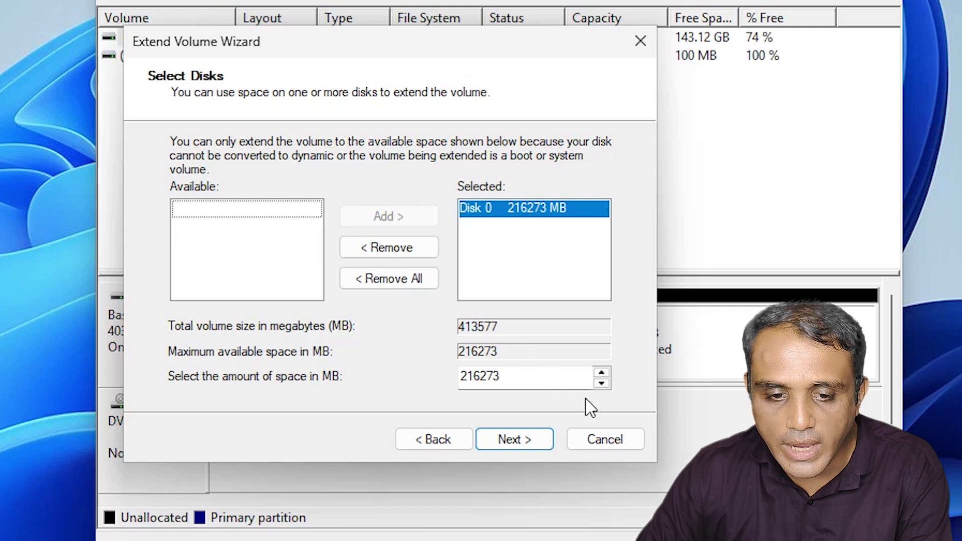
left_click(511, 441)
left_click(533, 441)
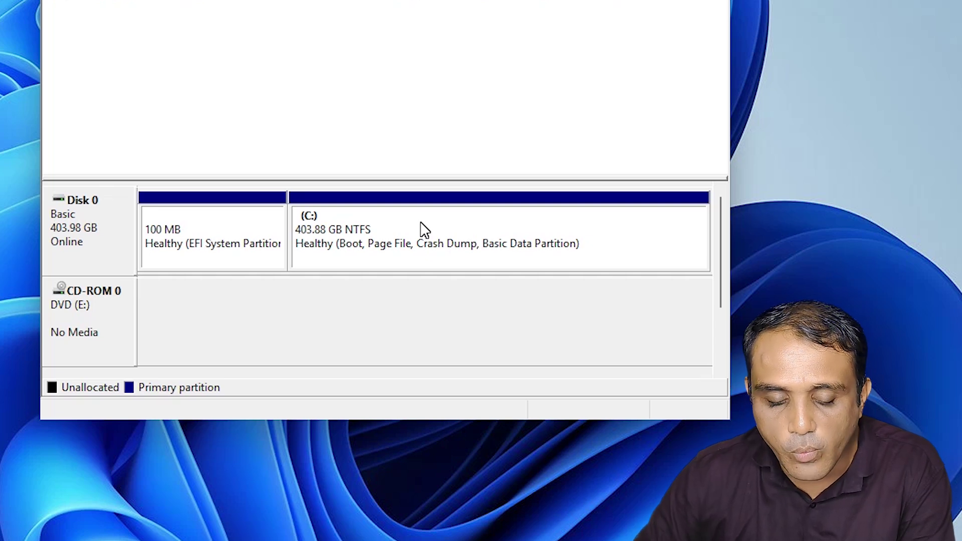
Shrink the C: volume by 1024 MB
right_click(416, 216)
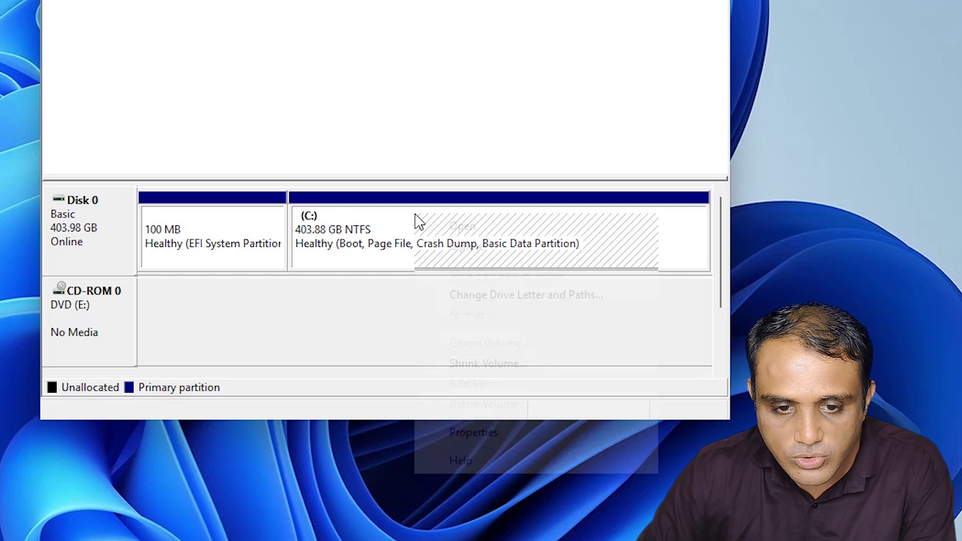
right_click(366, 232)
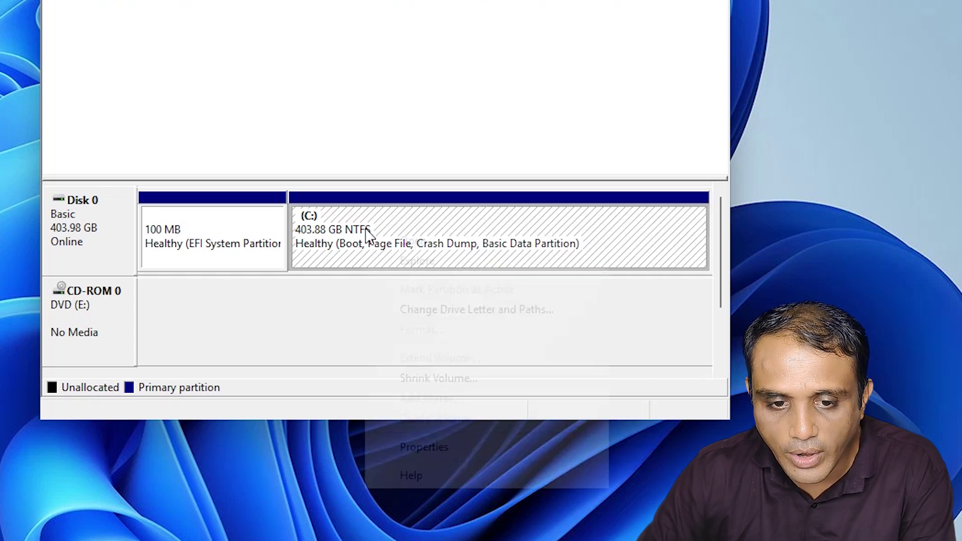
left_click(471, 384)
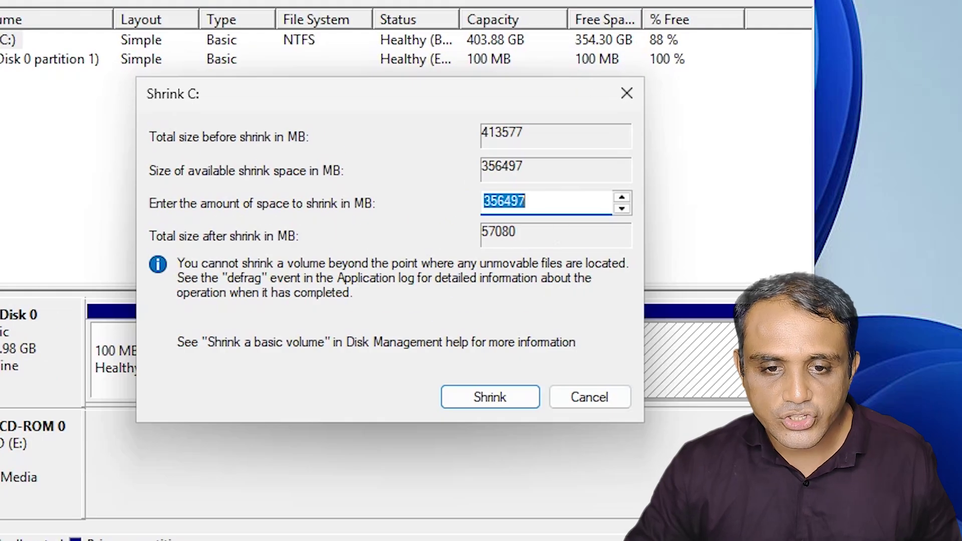
left_click(526, 202)
left_click_drag(526, 202, 335, 202)
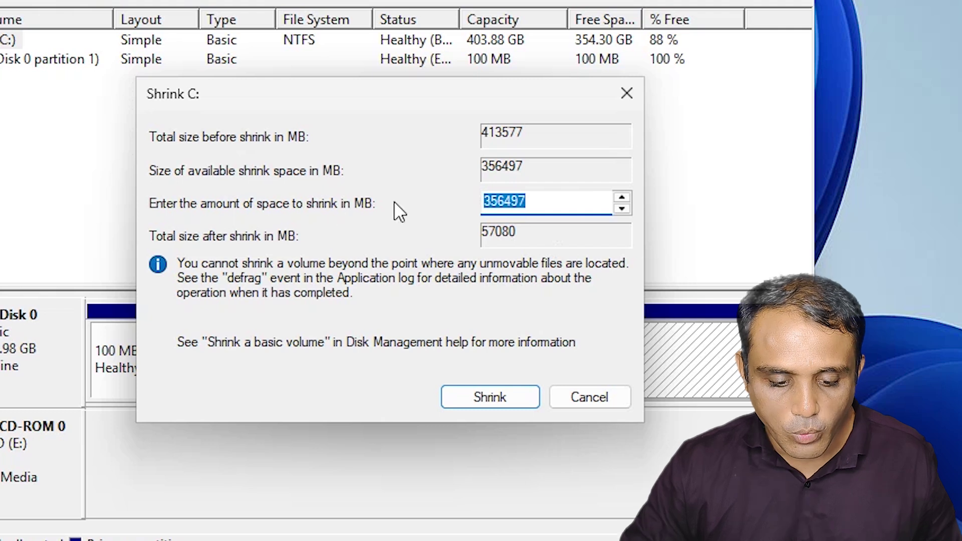
type("1024")
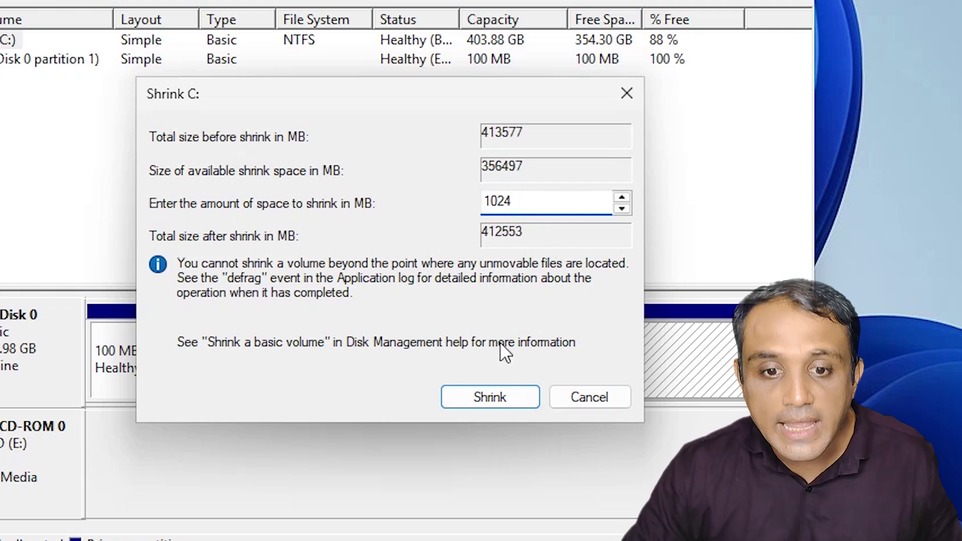
left_click(508, 399)
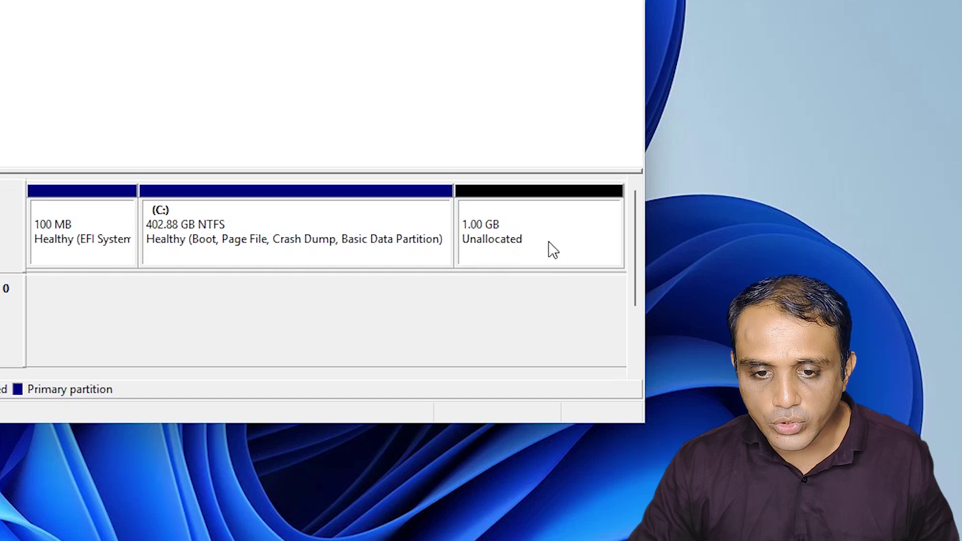
Create a 1024 MB simple volume in the unallocated space with drive letter D and a quick NTFS format labelled New Volume
right_click(492, 207)
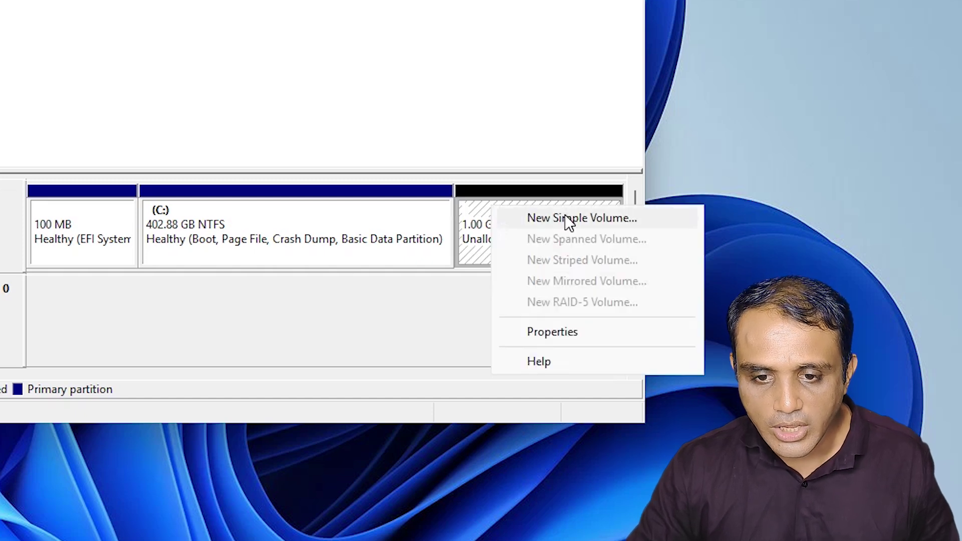
left_click(568, 220)
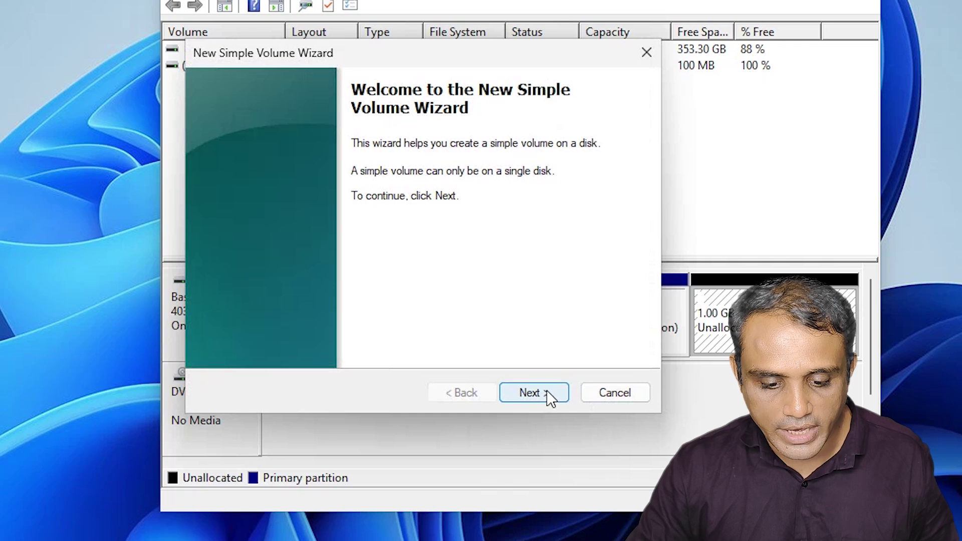
left_click(546, 390)
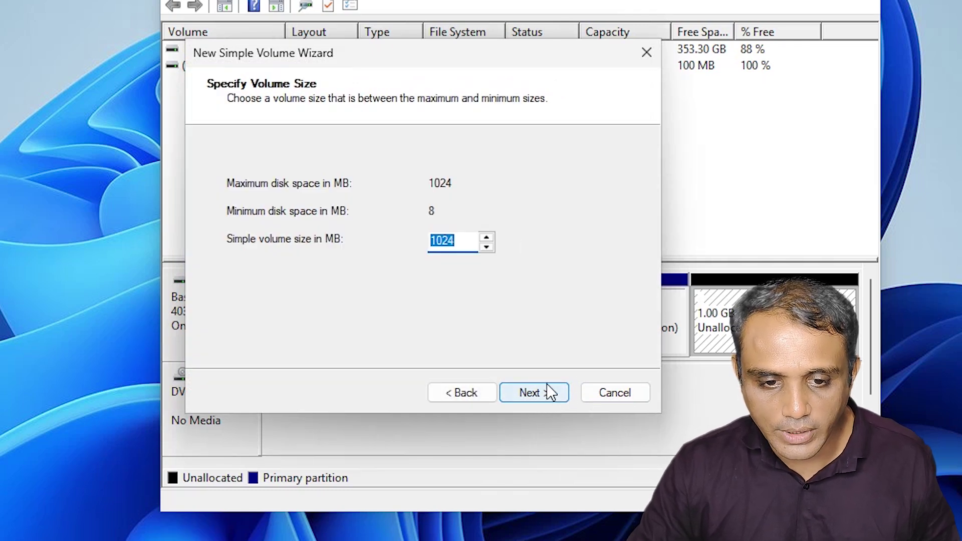
key("End")
key("shift+Left")
key("shift+Home")
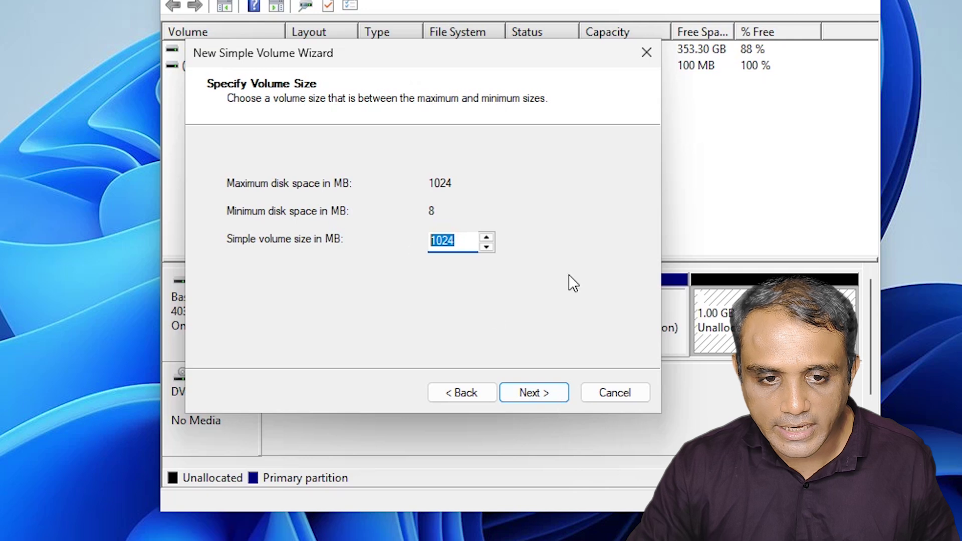
left_click(545, 392)
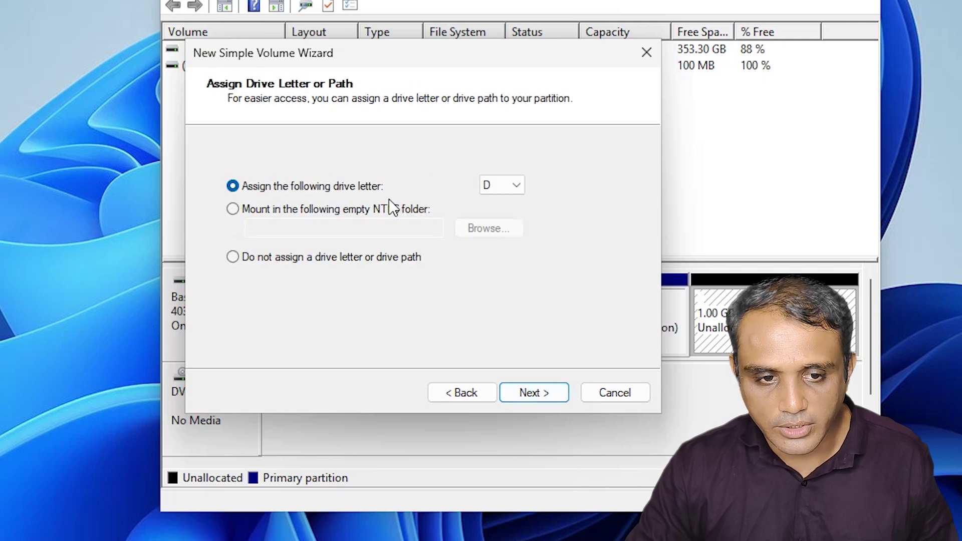
left_click(552, 395)
left_click(551, 395)
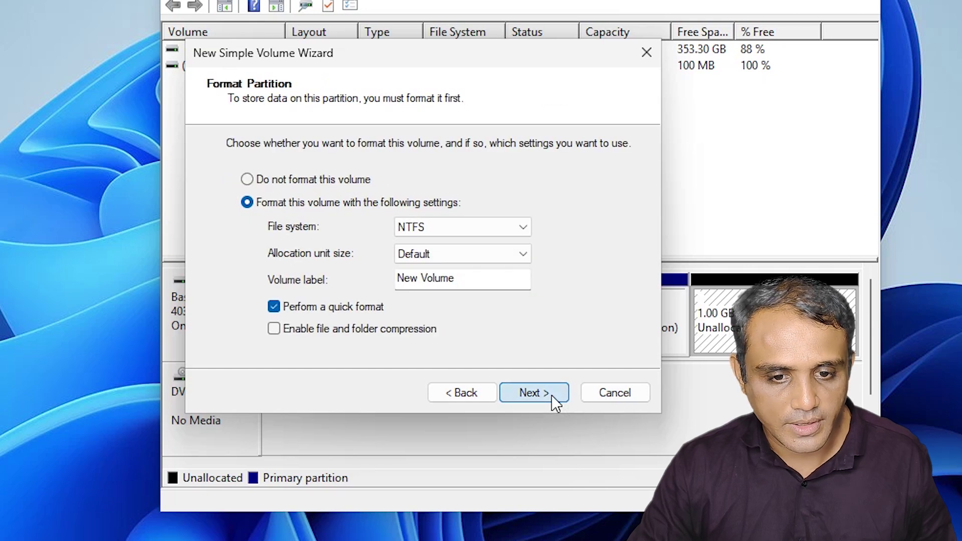
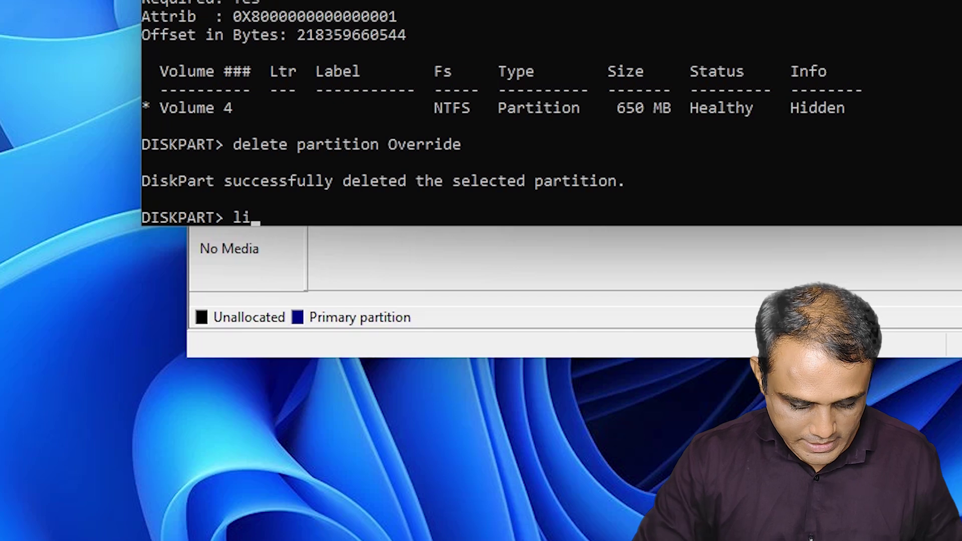
Run list partition in DiskPart and check the type and size of Partition 4
type("partition")
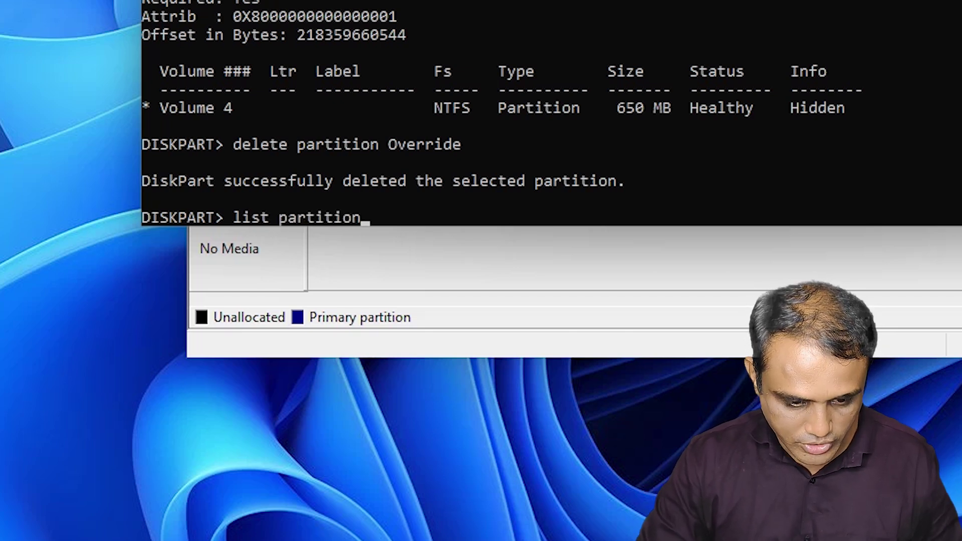
key("Return")
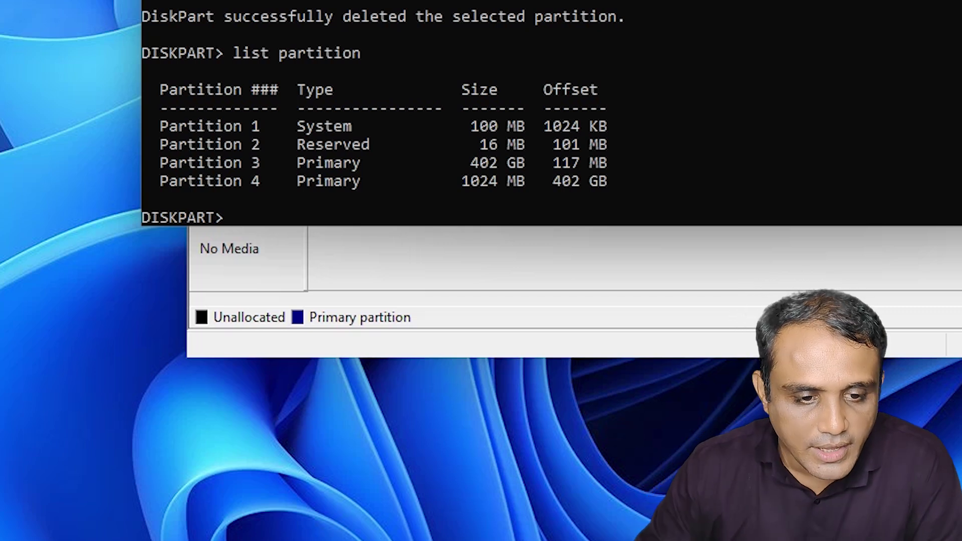
left_click(516, 258)
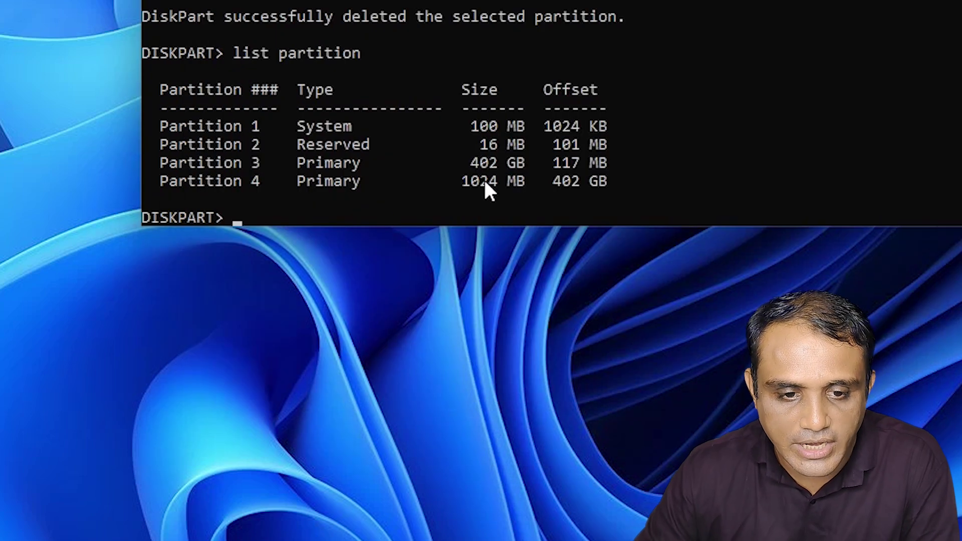
left_click(511, 181)
left_click_drag(160, 181, 349, 190)
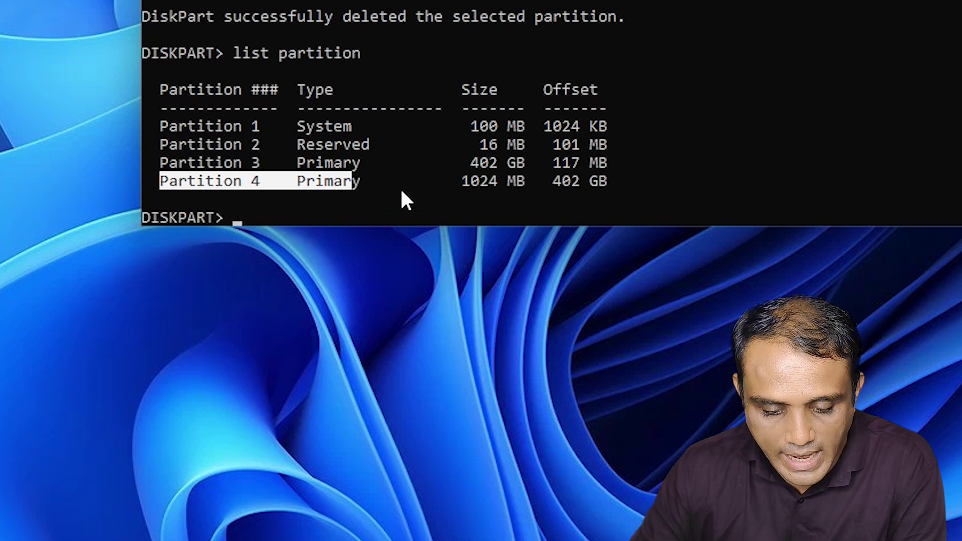
left_click(484, 181)
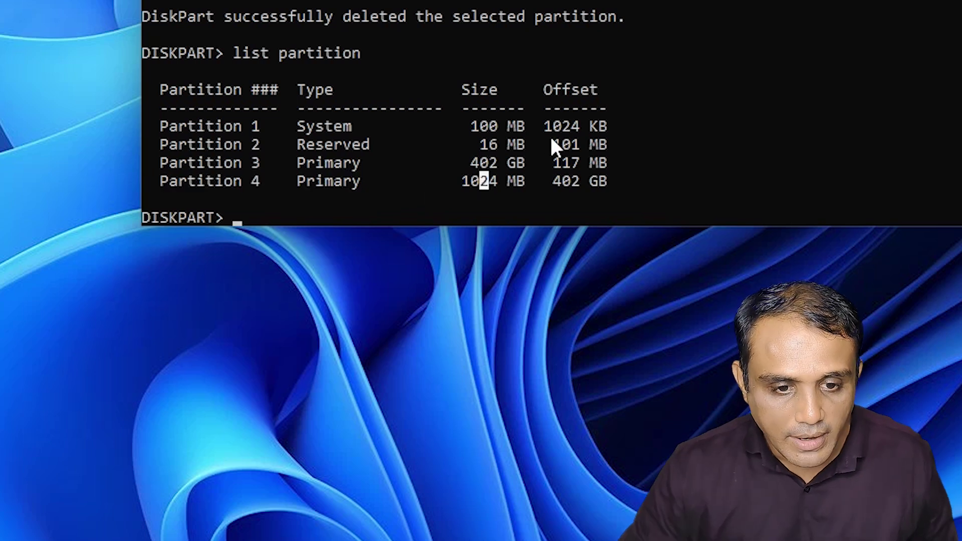
key("Escape")
left_click(731, 92)
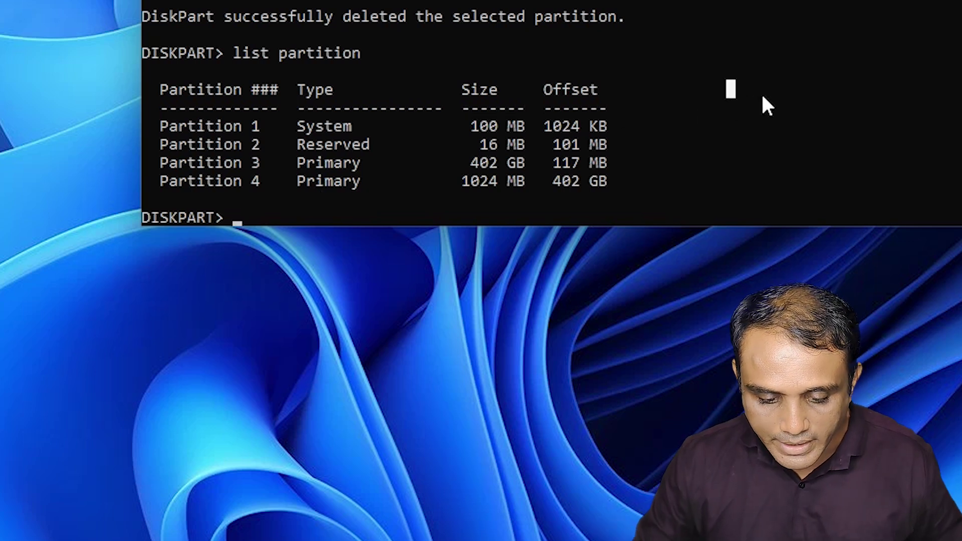
Select Partition 4, the new 1024 MB partition, in DiskPart
type("select ")
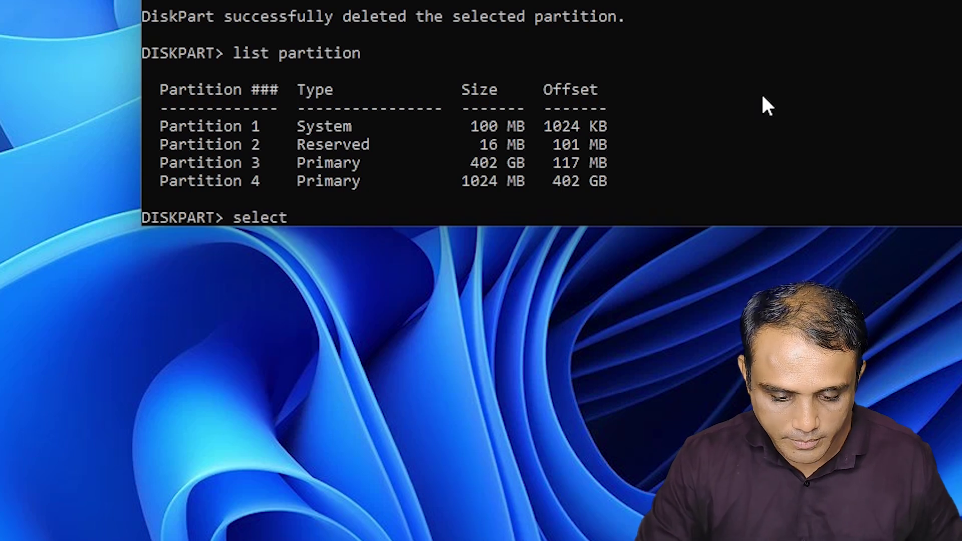
type("Partition")
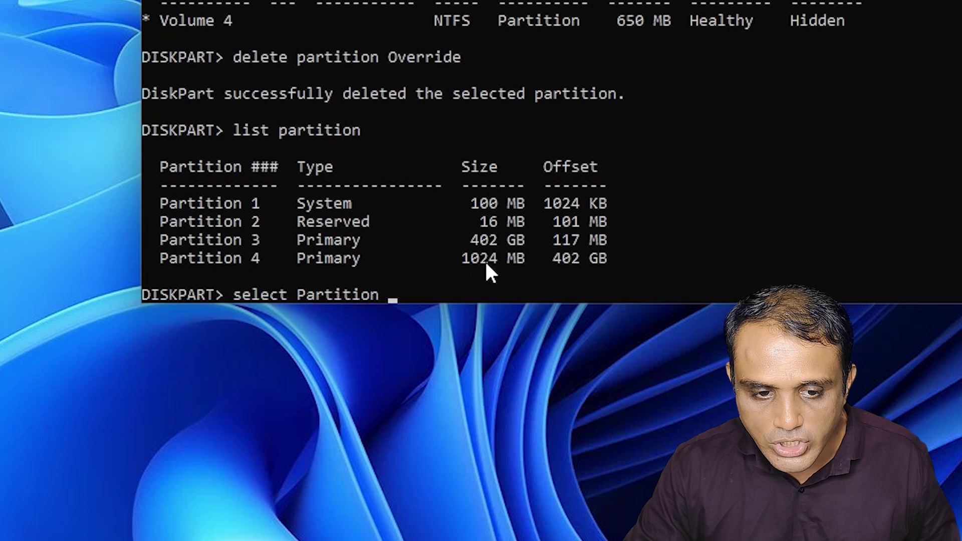
left_click_drag(524, 261, 465, 261)
left_click(464, 294)
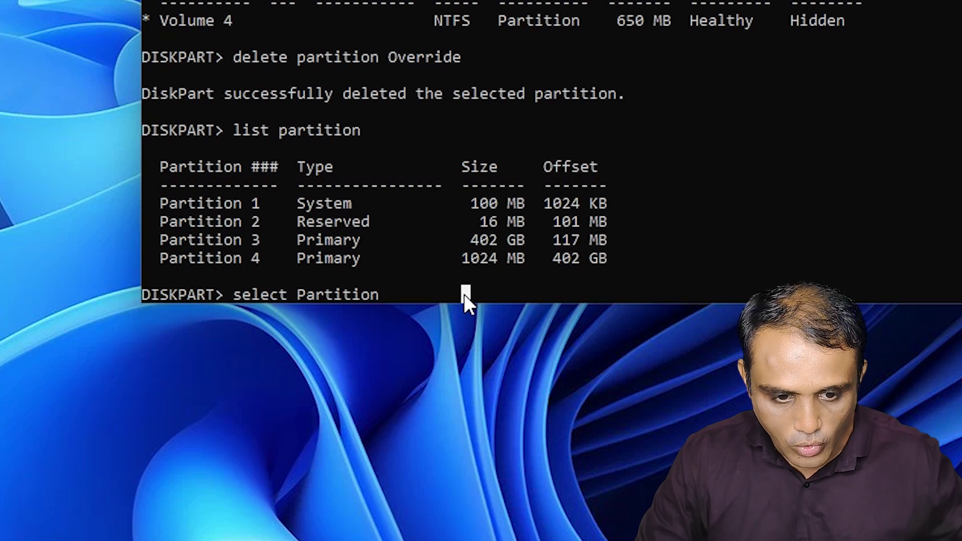
type("4")
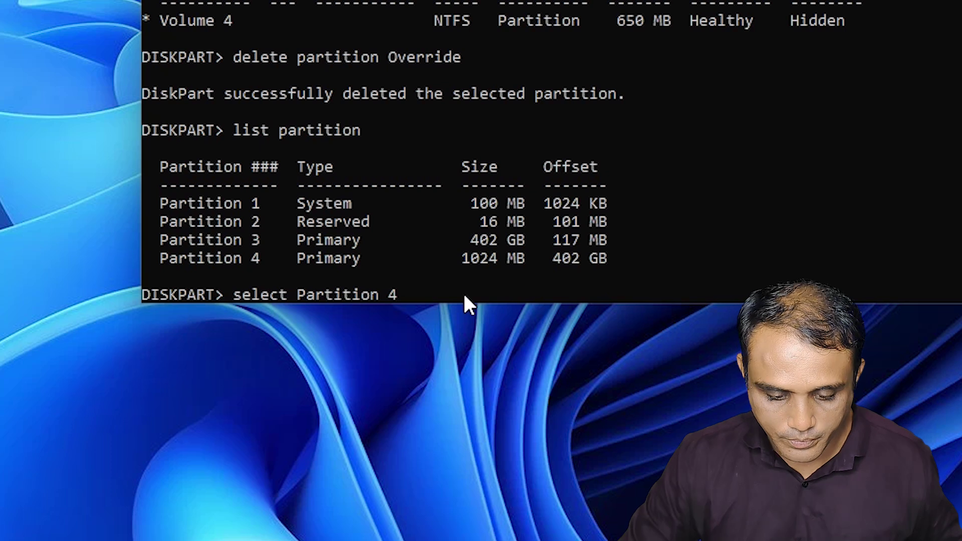
key("Return")
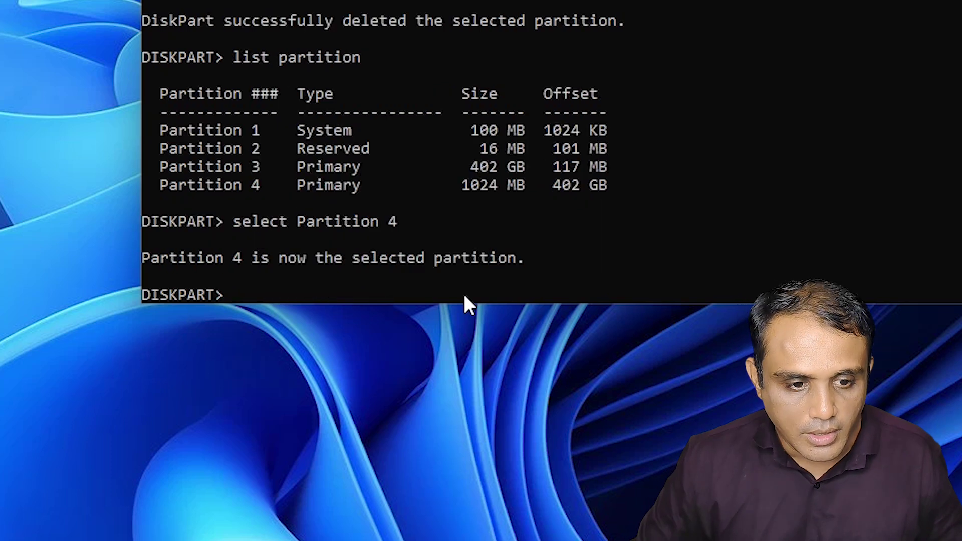
Set the selected partition's ID to de94bba4-06d1-4d40-a16a-bfd50179d6ac, copying the Type value from the Notepad notes into the set id command
type("set id")
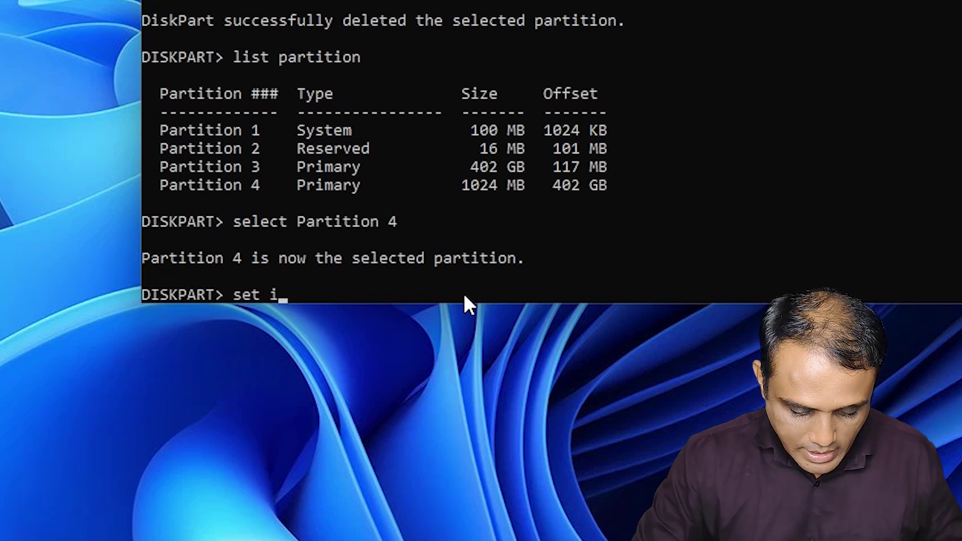
type("=")
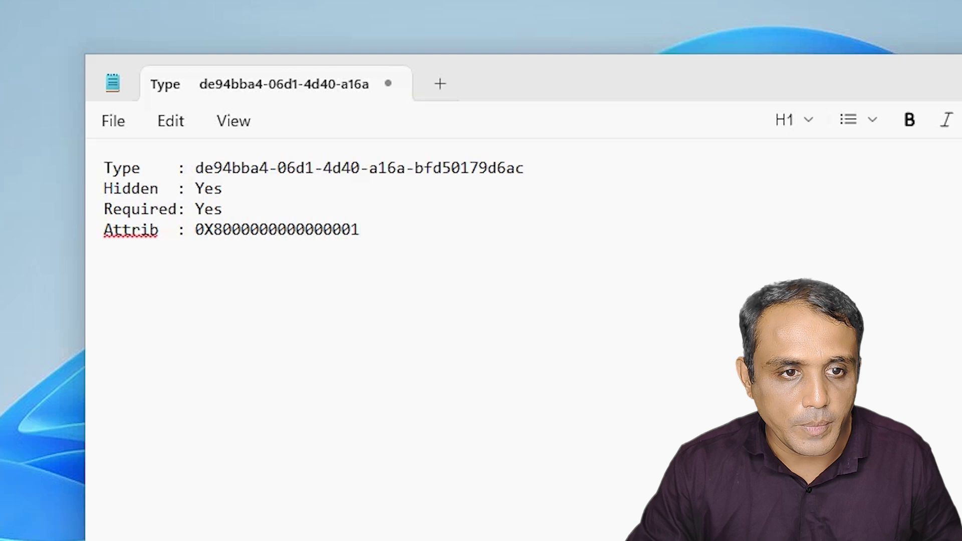
left_click_drag(195, 168, 539, 176)
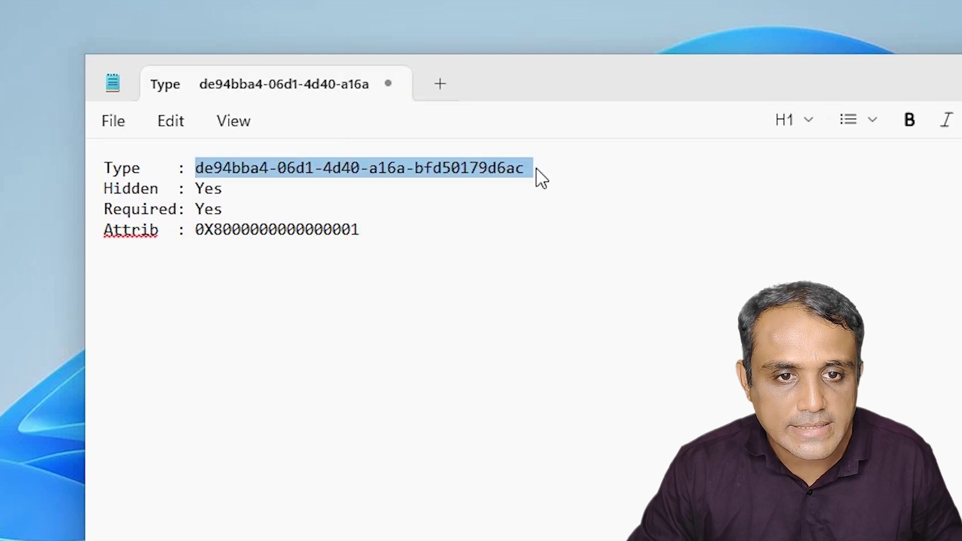
key("Right")
left_click_drag(196, 168, 524, 168)
right_click(491, 163)
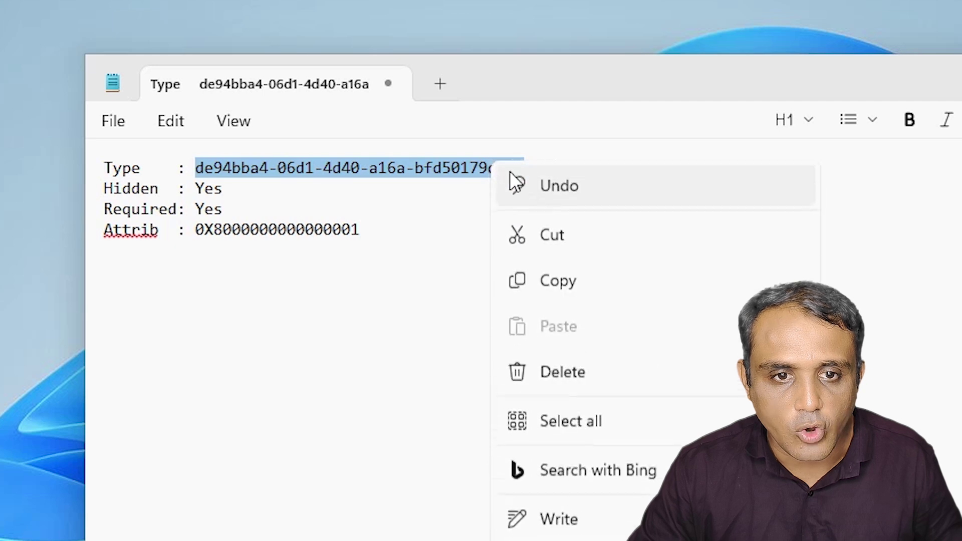
left_click(573, 280)
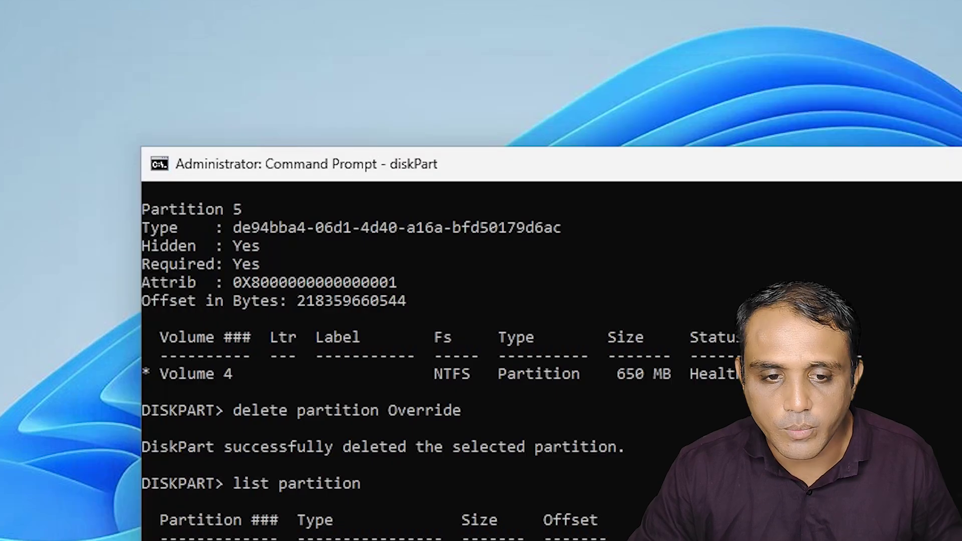
key("ctrl+v")
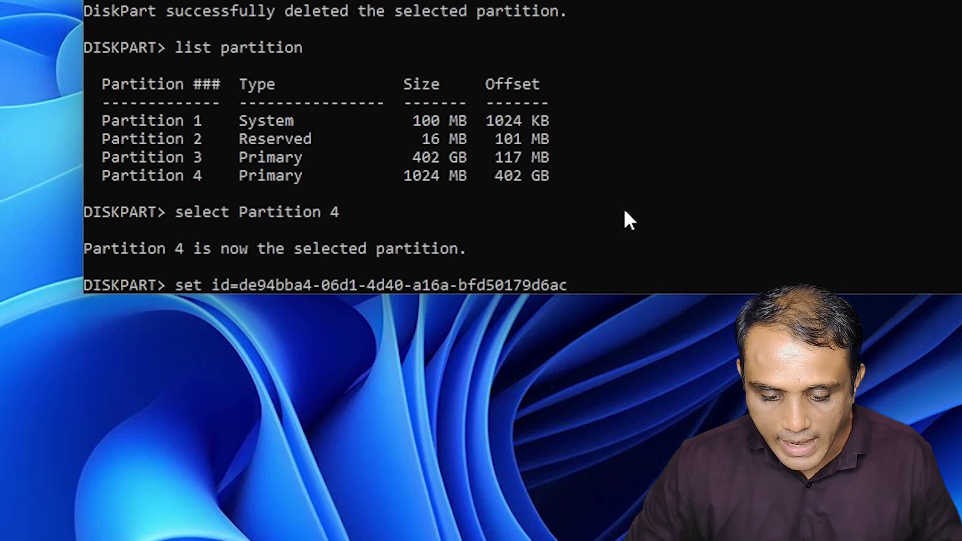
key("Return")
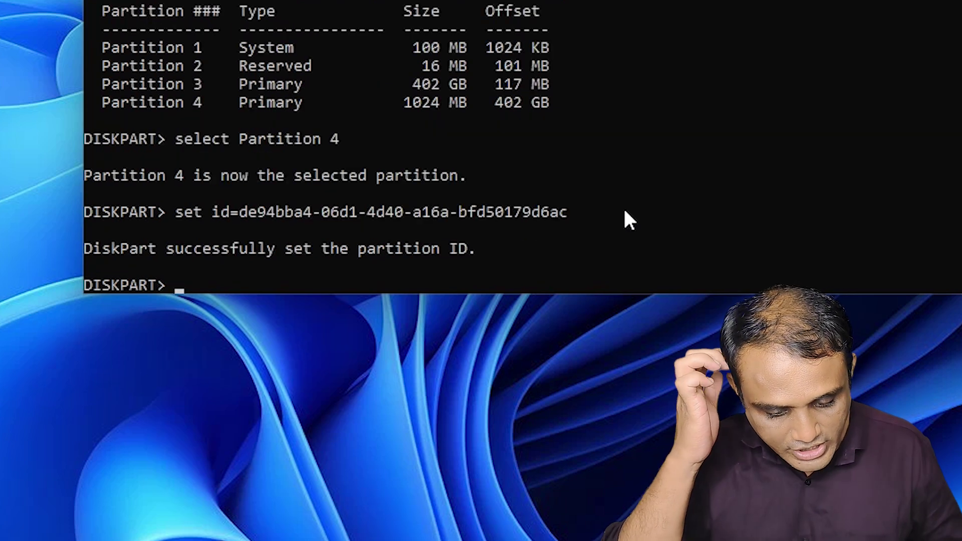
type("gpt at")
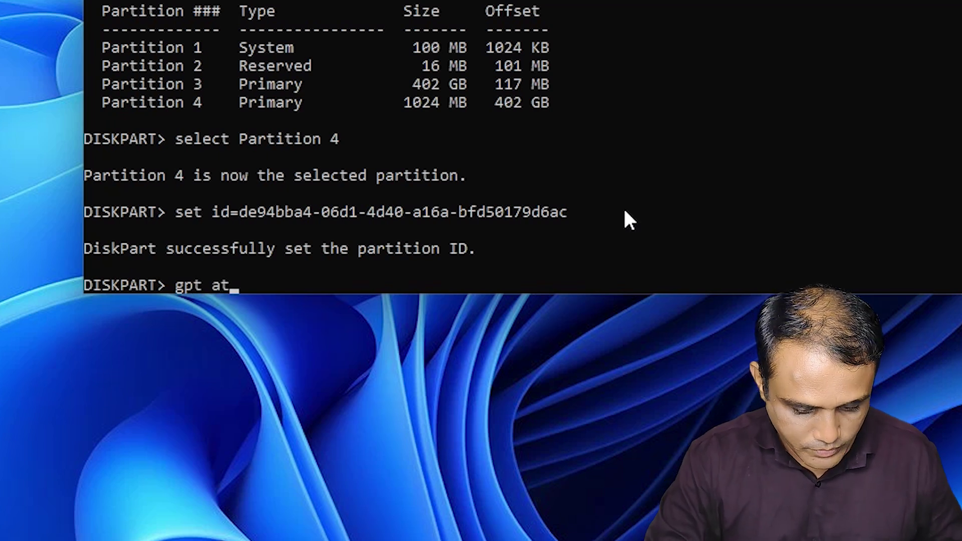
type("tributes =")
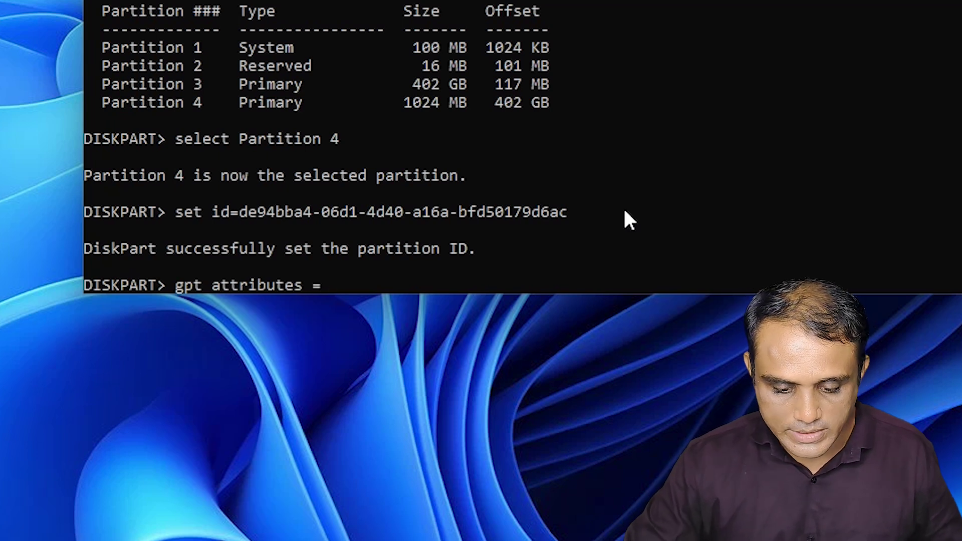
key("BackSpace")
key("BackSpace")
key("BackSpace")
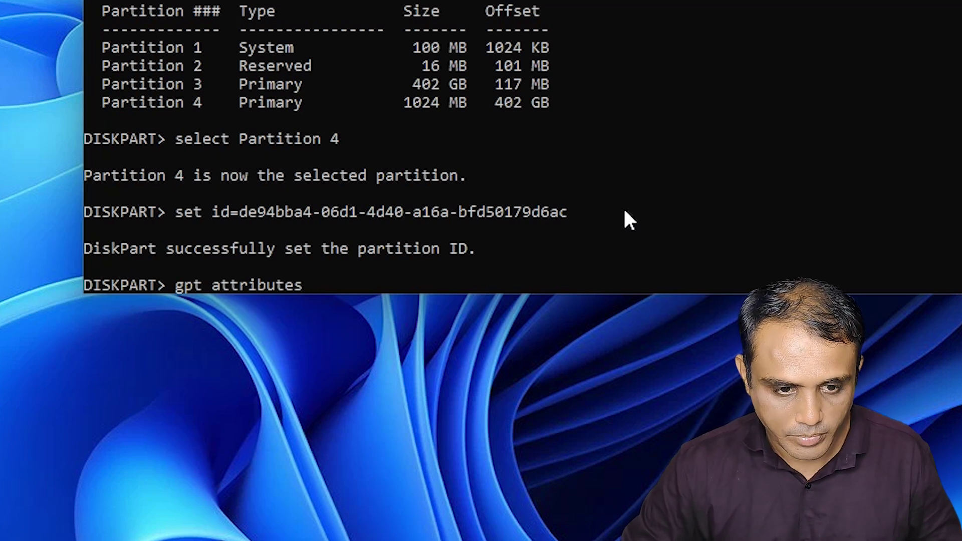
type("=")
key("BackSpace")
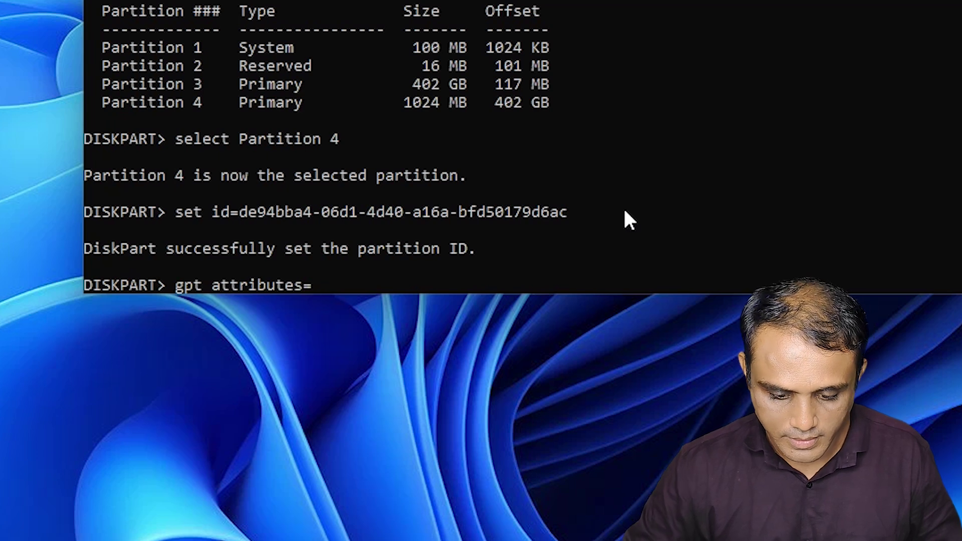
key("alt+Tab")
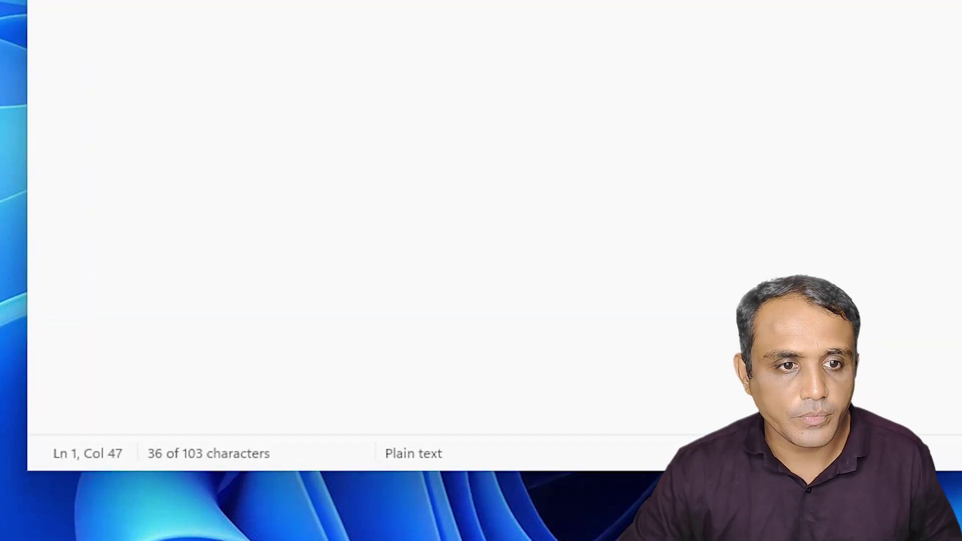
left_click_drag(137, 214, 285, 214)
right_click(277, 206)
left_click(341, 331)
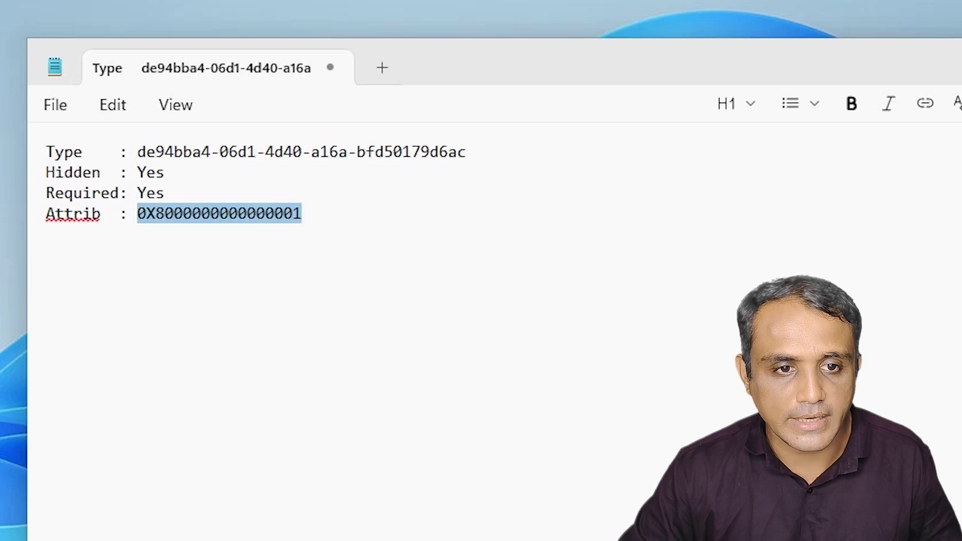
key("alt+Tab")
type("gpt attributes=")
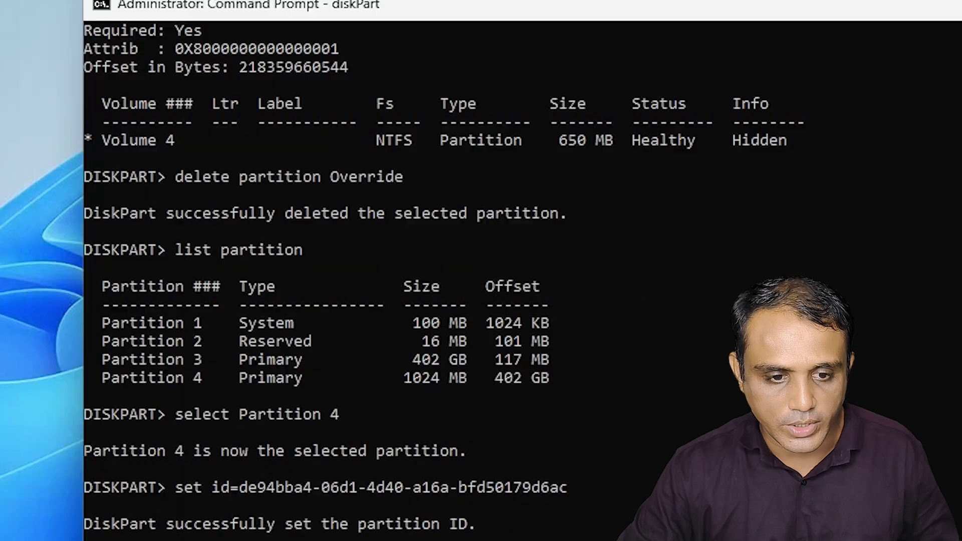
key("ctrl+v")
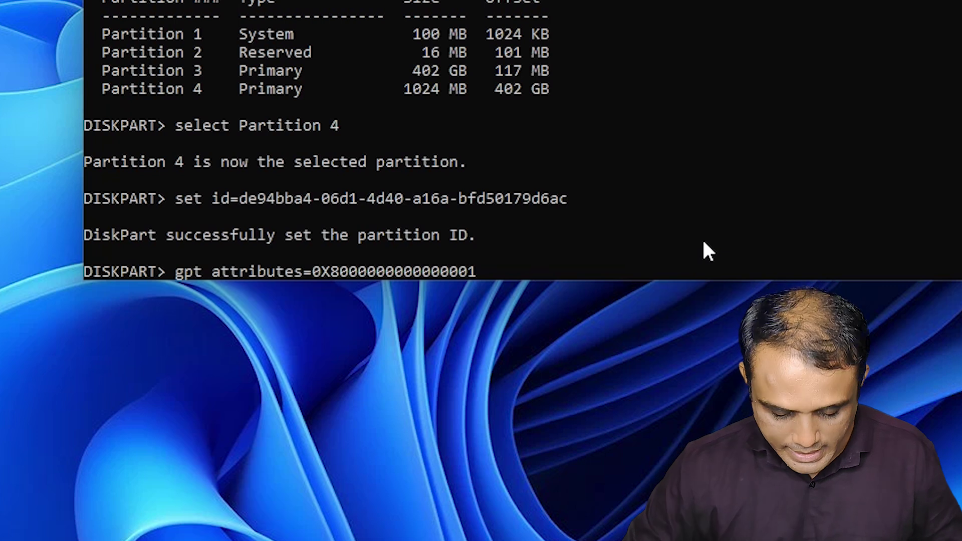
key("Return")
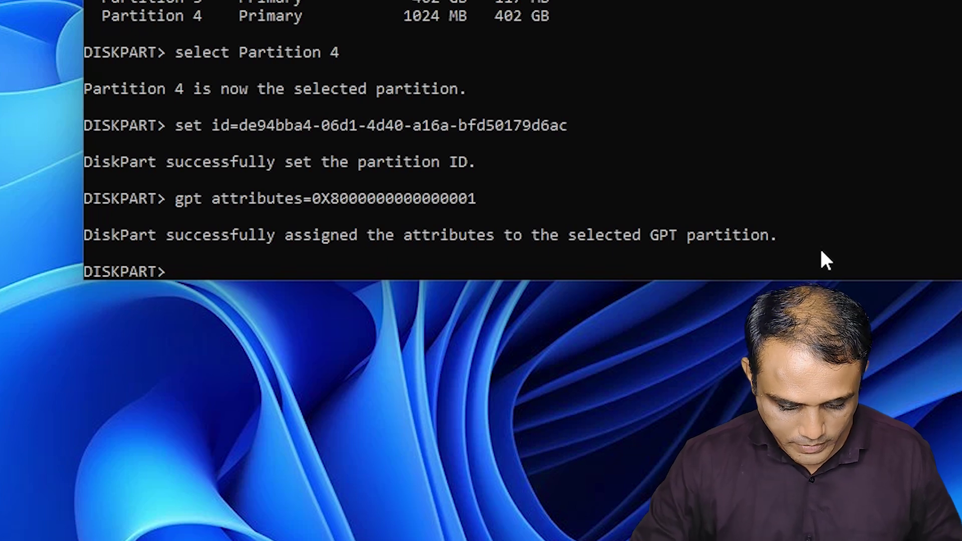
Run list volume in DiskPart and select volume D, the 1024 MB New Volume
type("list")
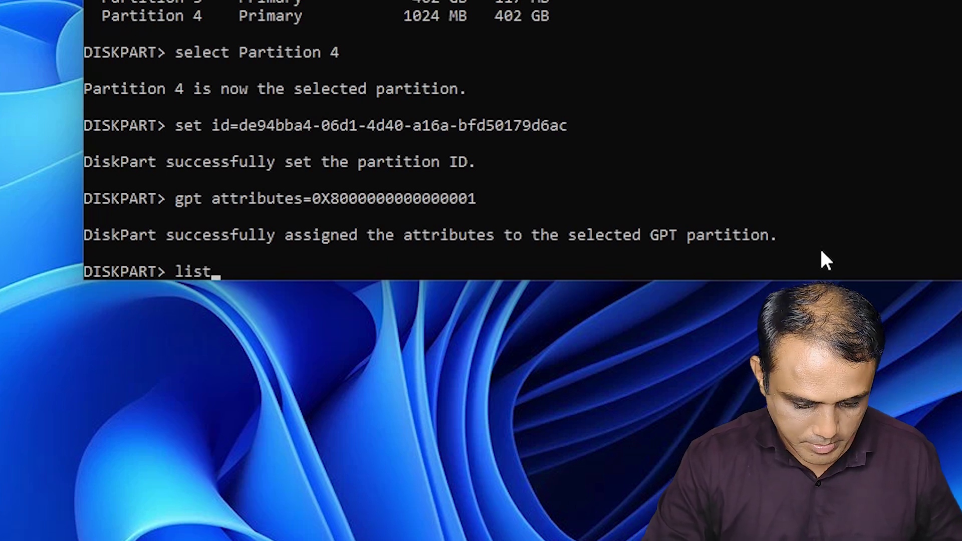
type(" volume")
key("Return")
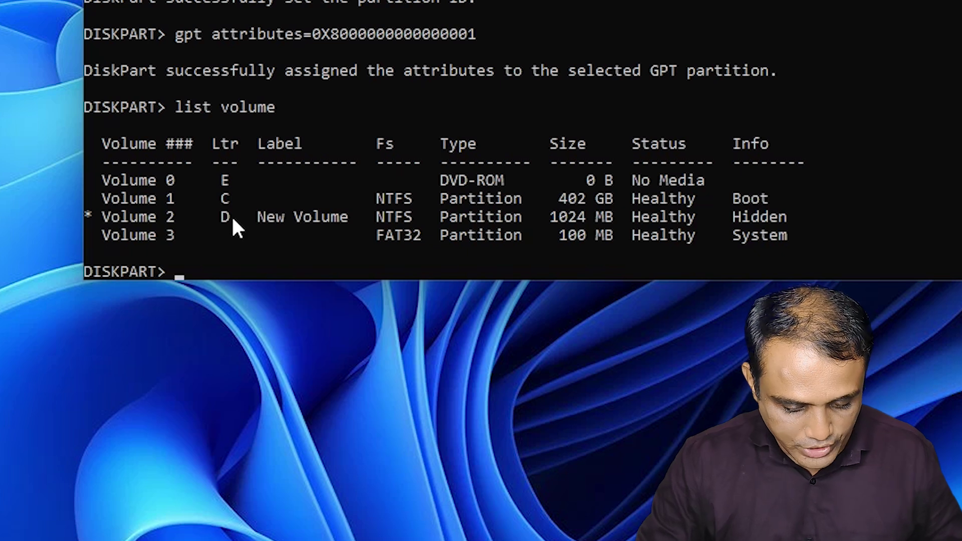
type("selec")
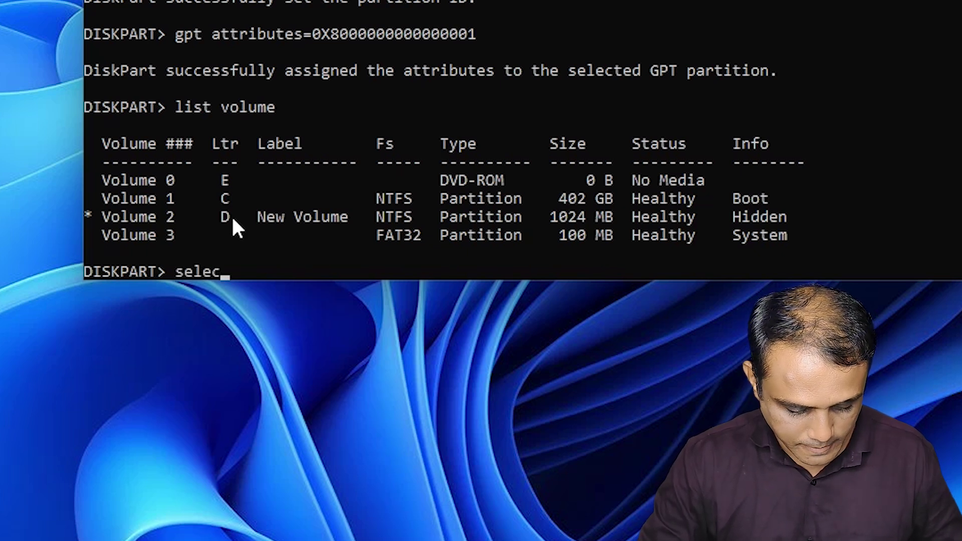
type("t vol")
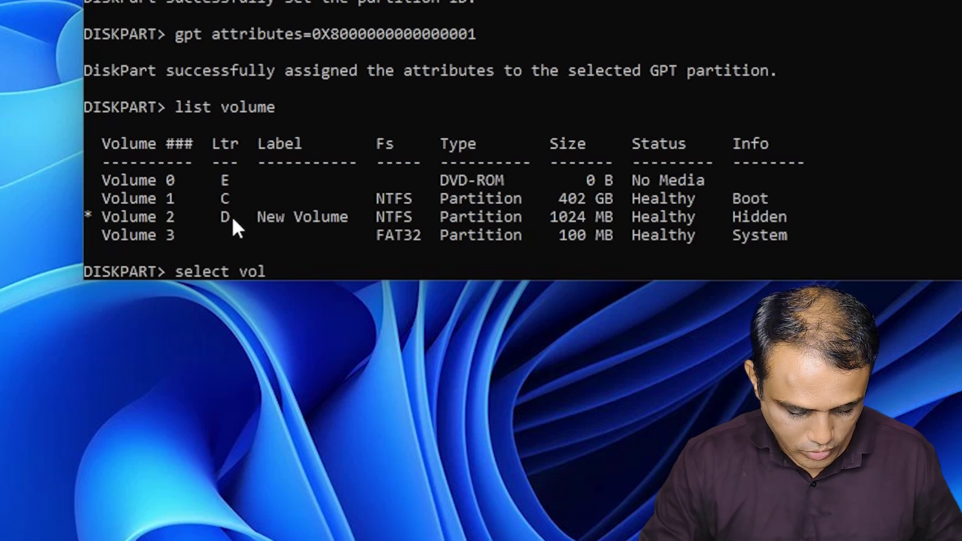
type("ume d")
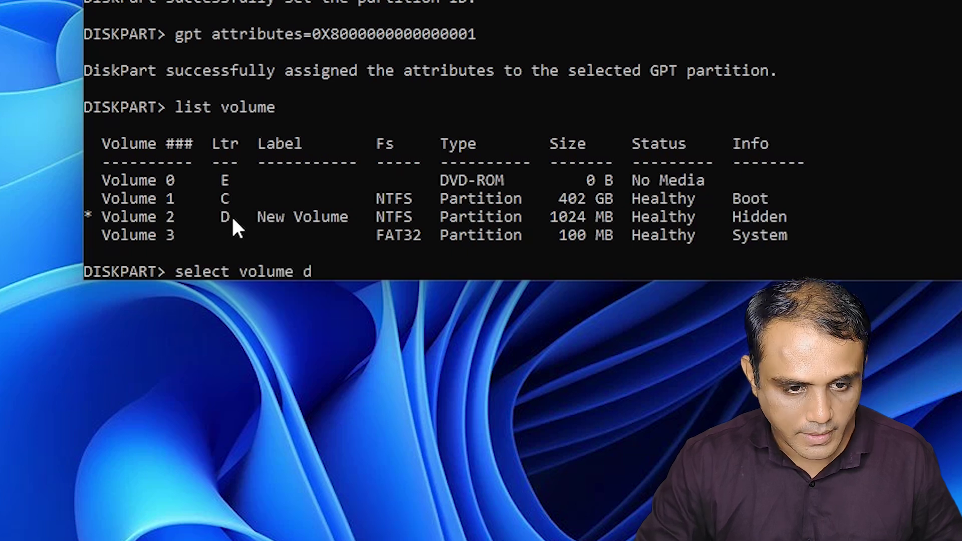
key("Return")
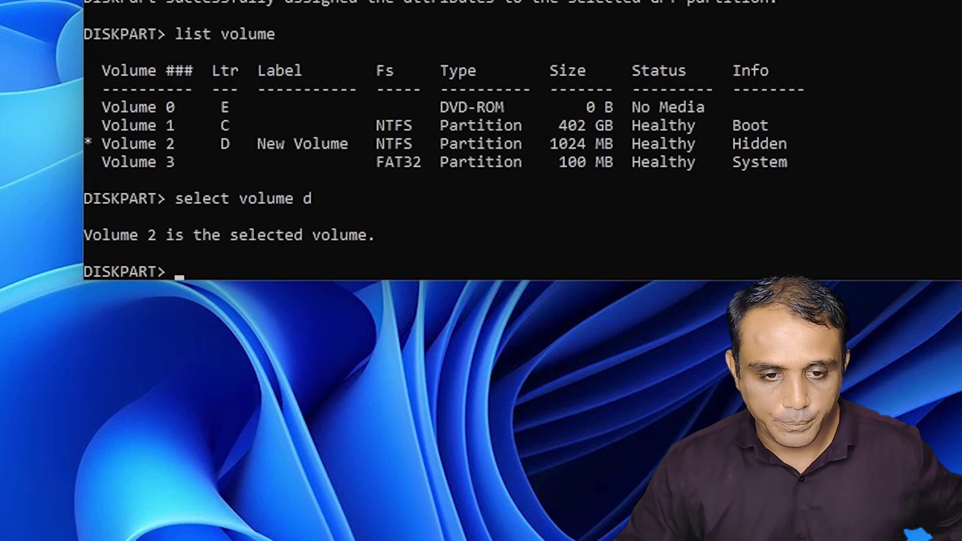
Remove drive letter D from the selected volume and exit DiskPart
type("remove")
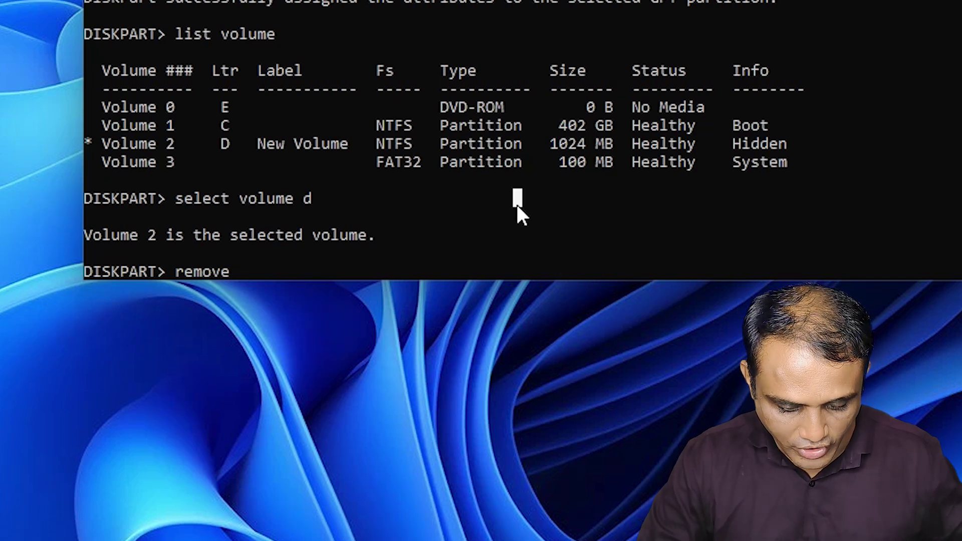
type("letter=")
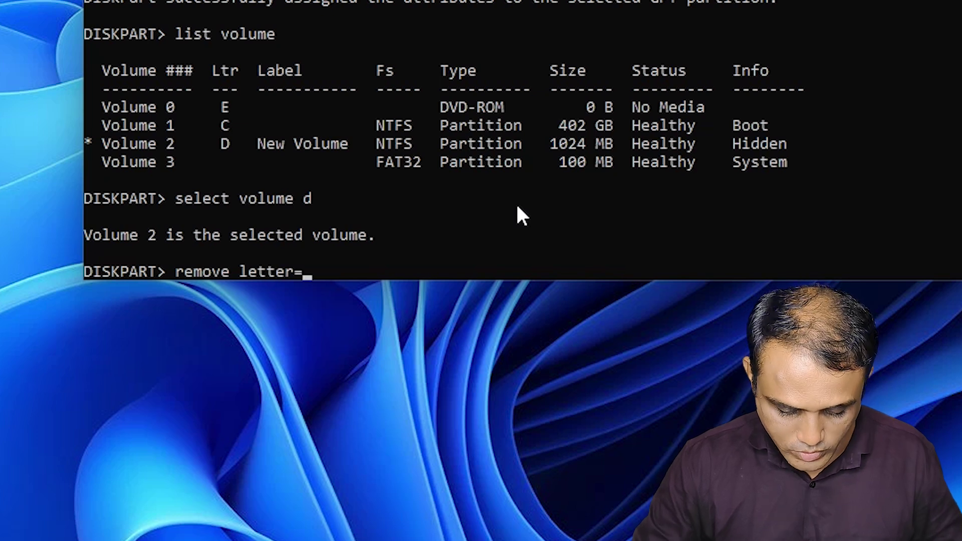
type("d")
key("Return")
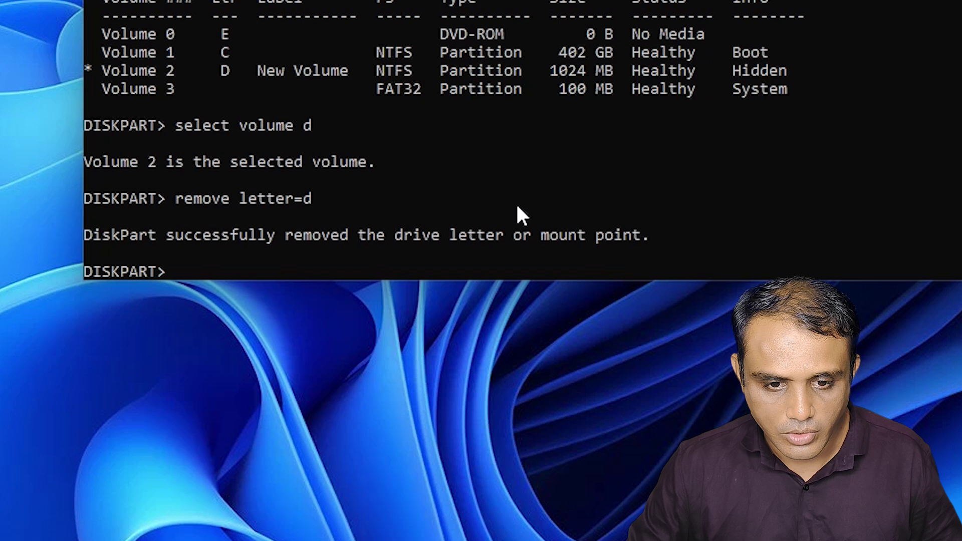
type("exit")
key("Return")
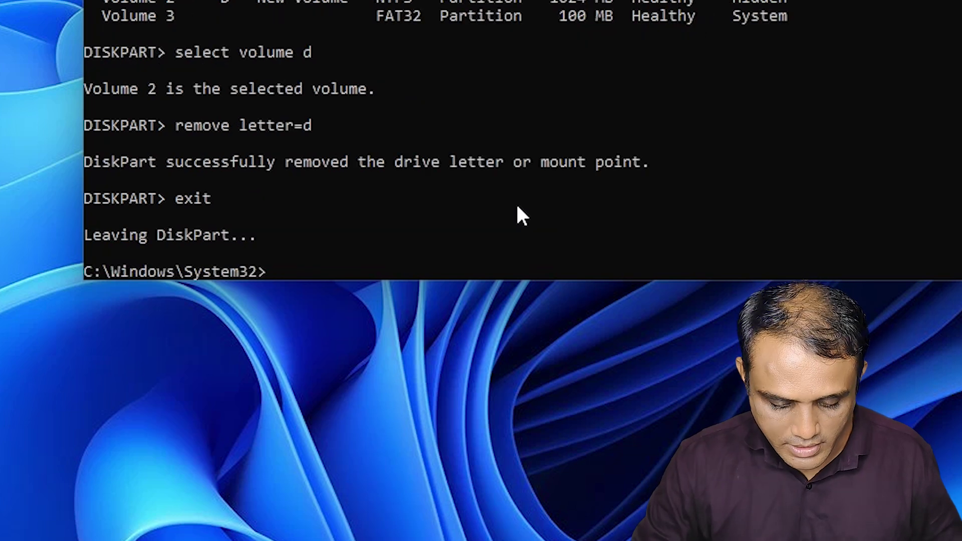
Run reagentc /enable to turn the Windows Recovery Environment back on, and close the command window
type("re")
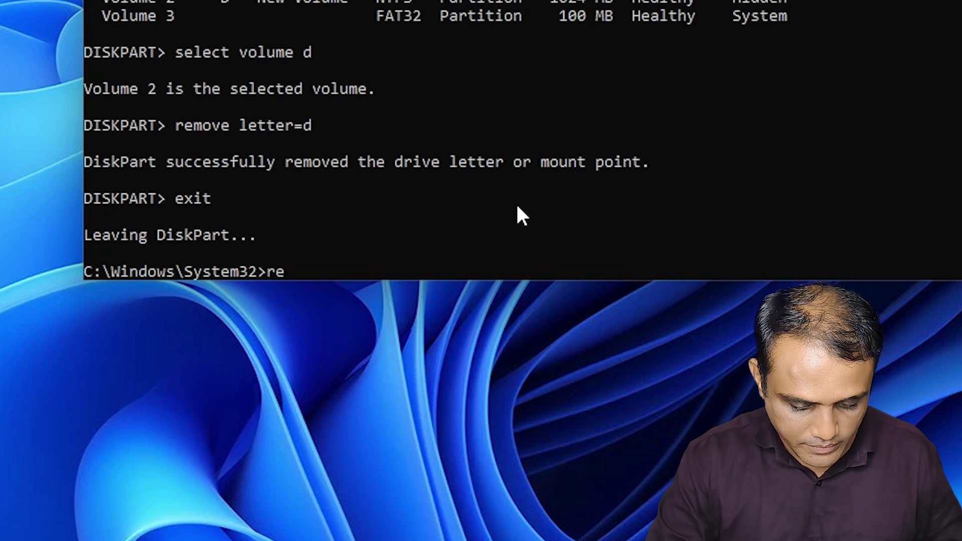
type("agen")
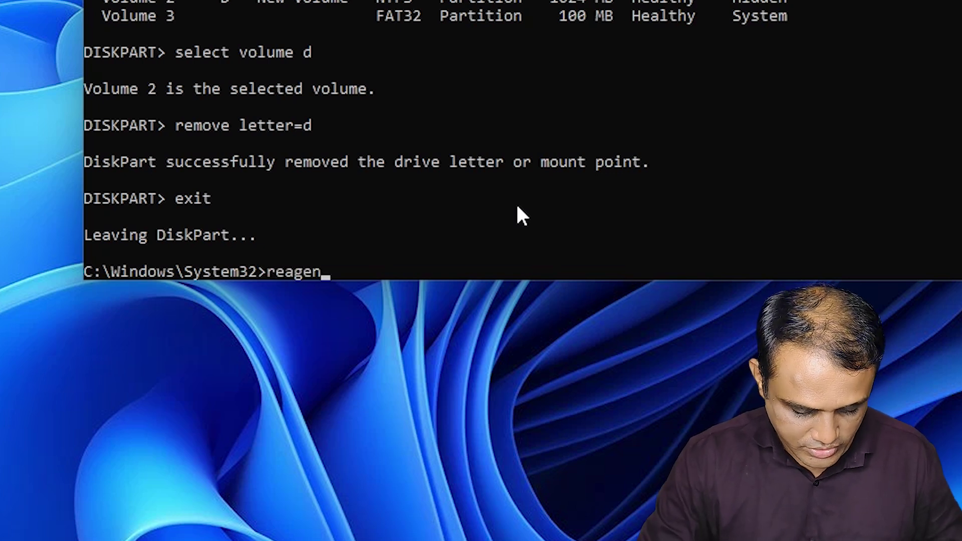
type("tc")
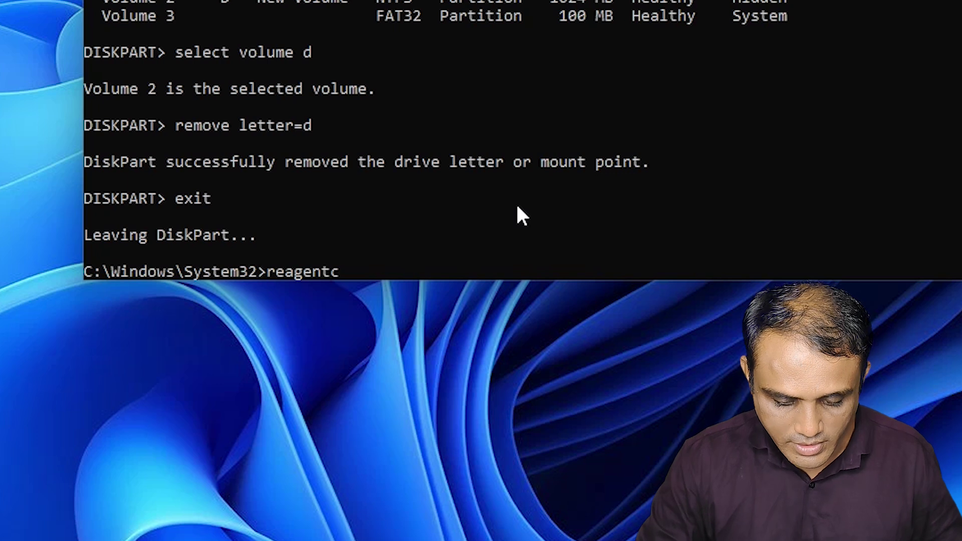
type(" /e")
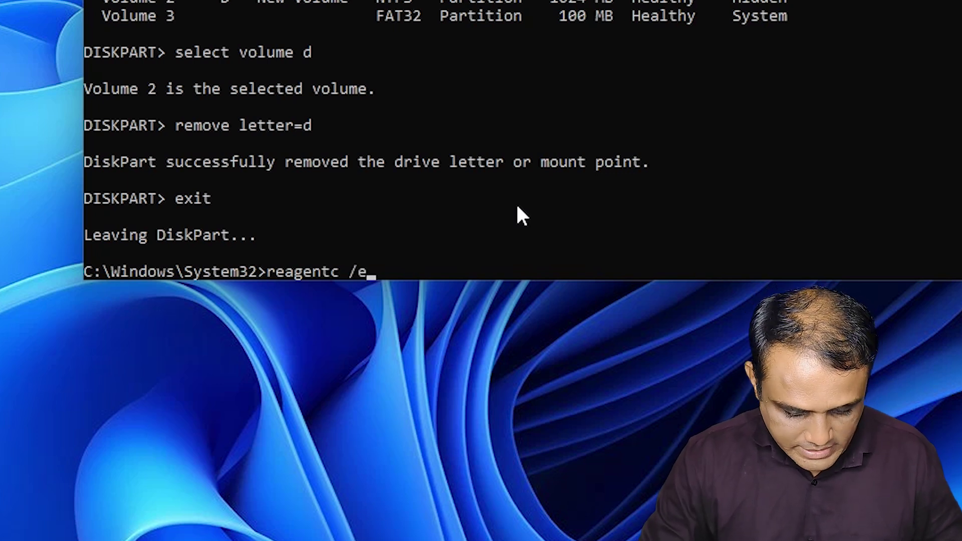
type("nable")
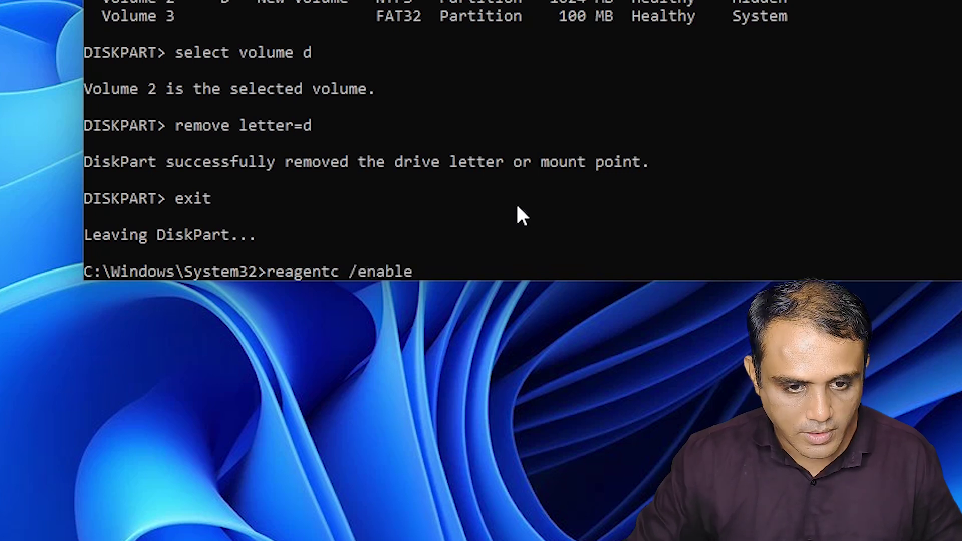
key("Return")
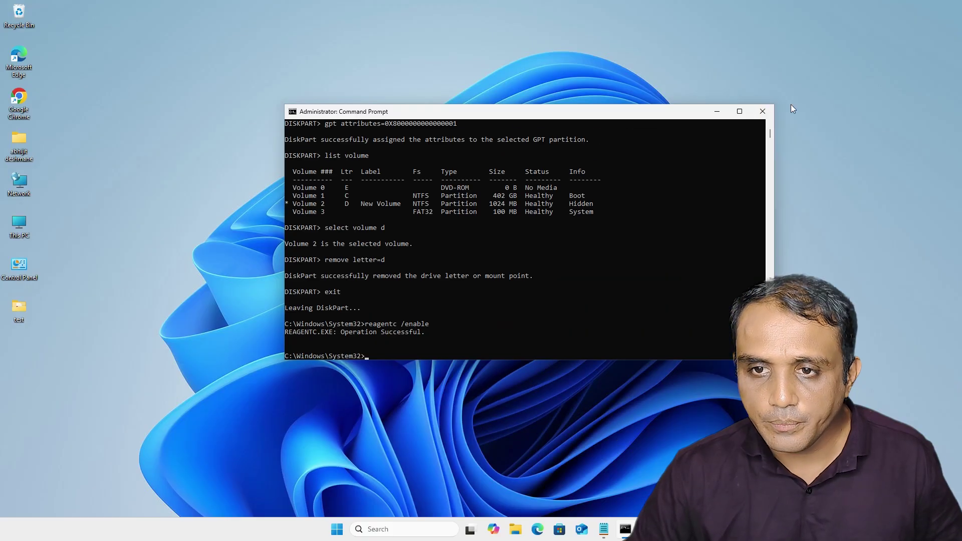
left_click(765, 105)
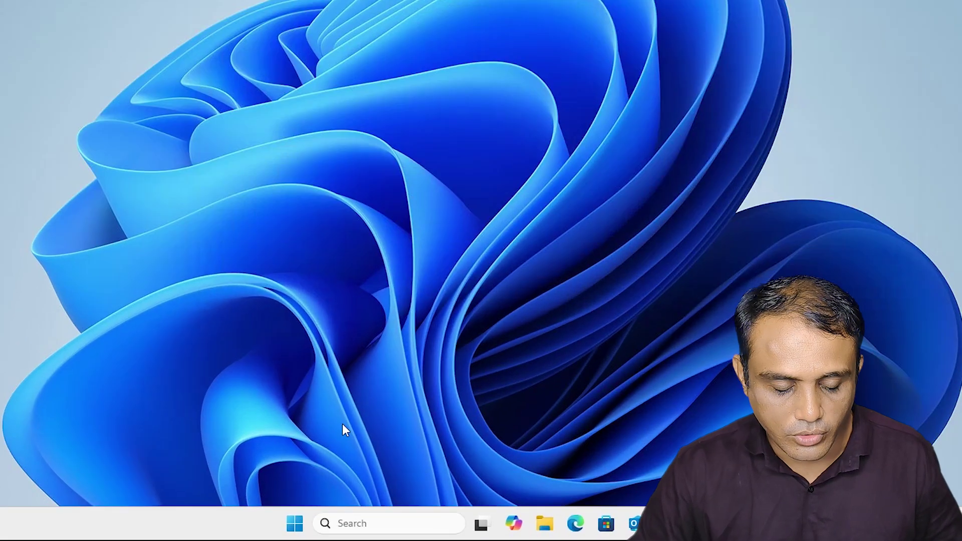
Search Windows for "disk", open Create and format hard disk partitions, and enlarge its window to show the Disk 0 layout
left_click(298, 528)
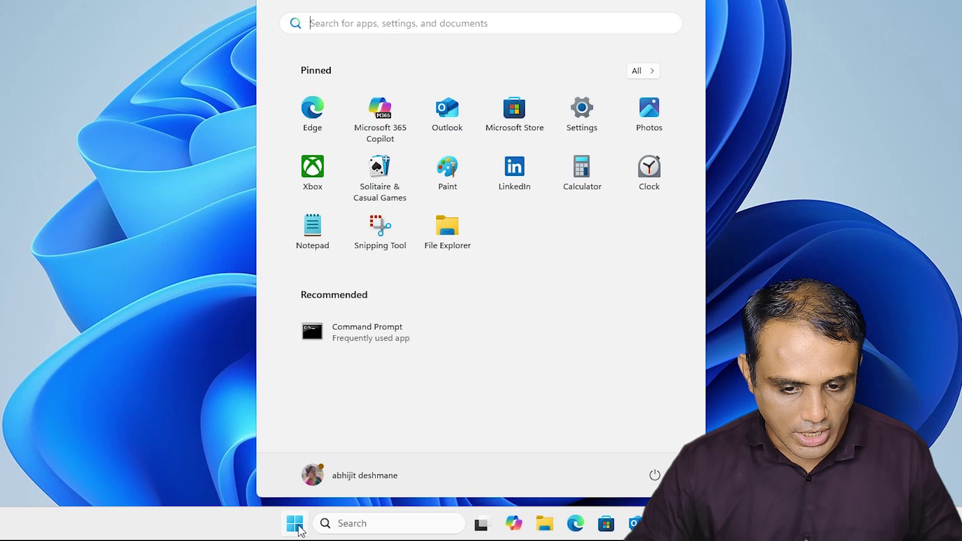
left_click(299, 529)
left_click(404, 524)
type("disk")
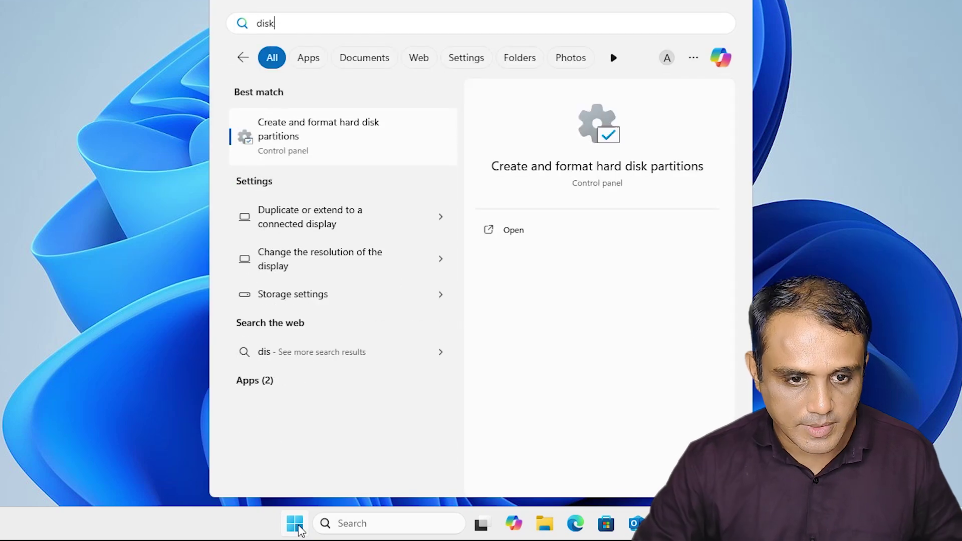
left_click(351, 160)
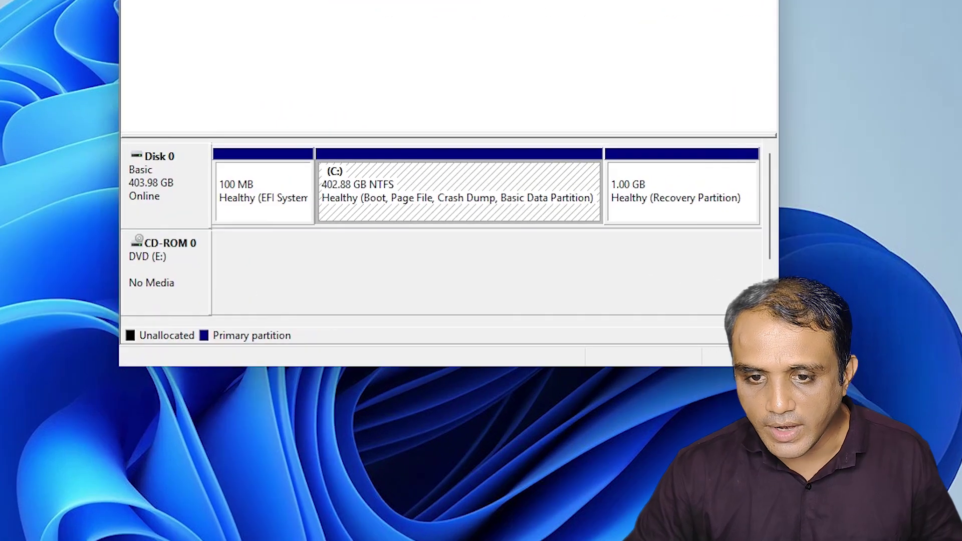
left_click_drag(779, 251, 950, 401)
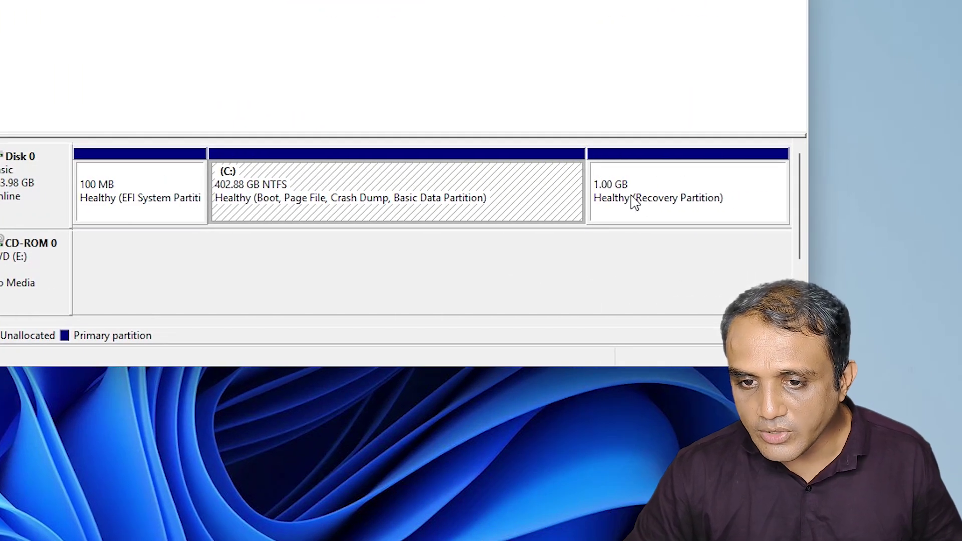
Shrink the C: volume by 12000 MB
right_click(394, 173)
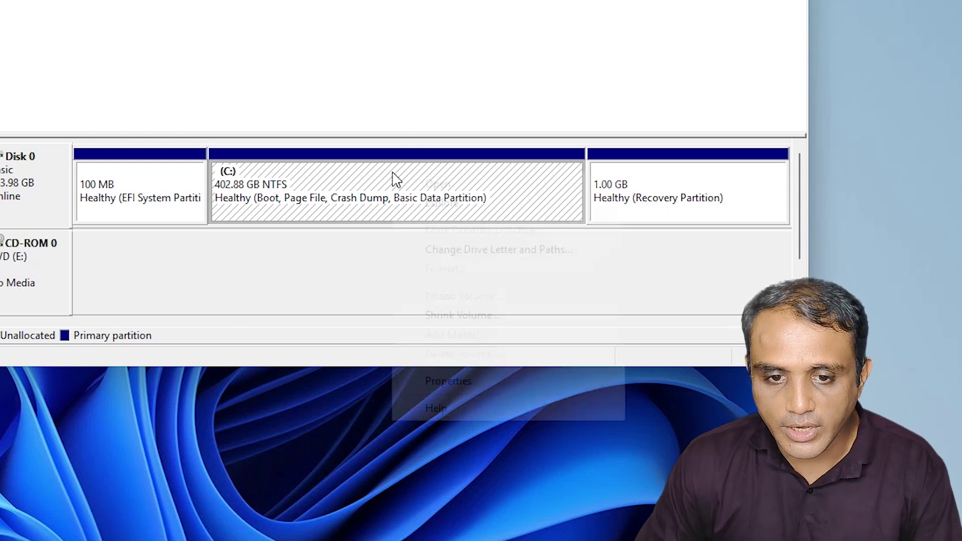
left_click(465, 316)
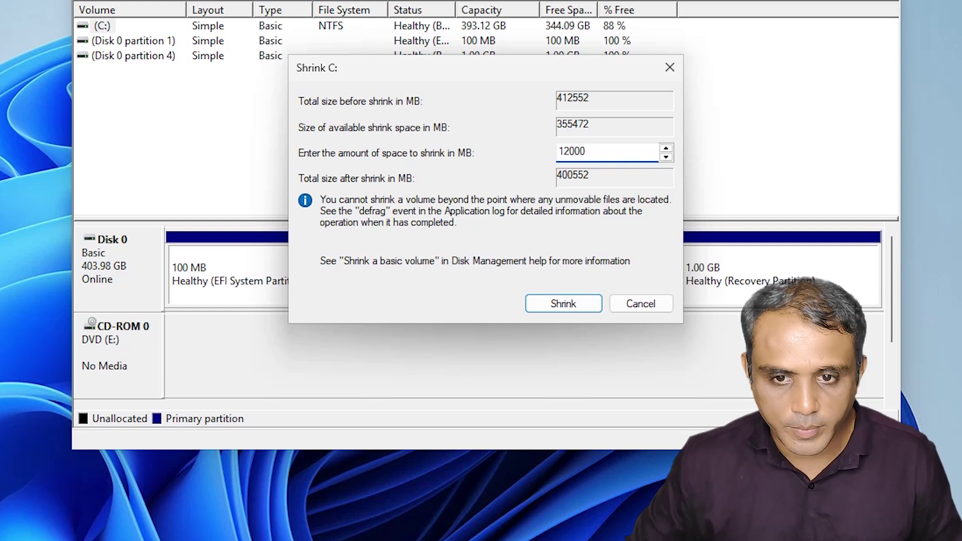
left_click(562, 304)
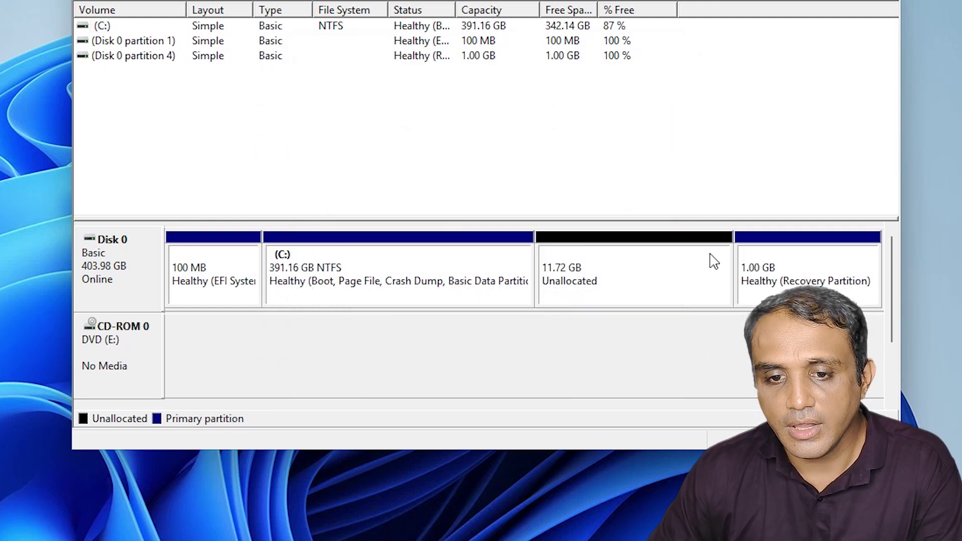
Create a 12000 MB simple volume in the unallocated space with drive letter G, quick-formatted as NTFS and labelled New Volume
right_click(612, 264)
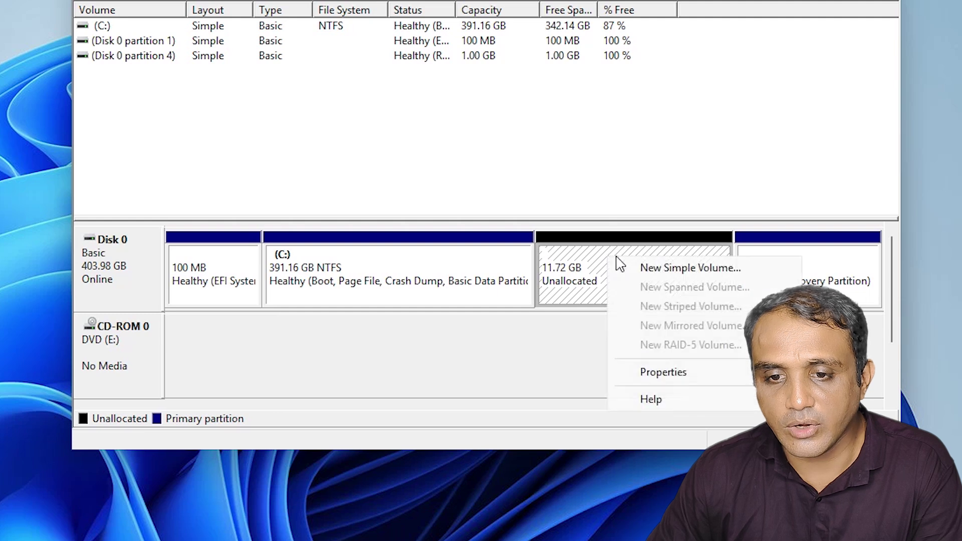
left_click(687, 271)
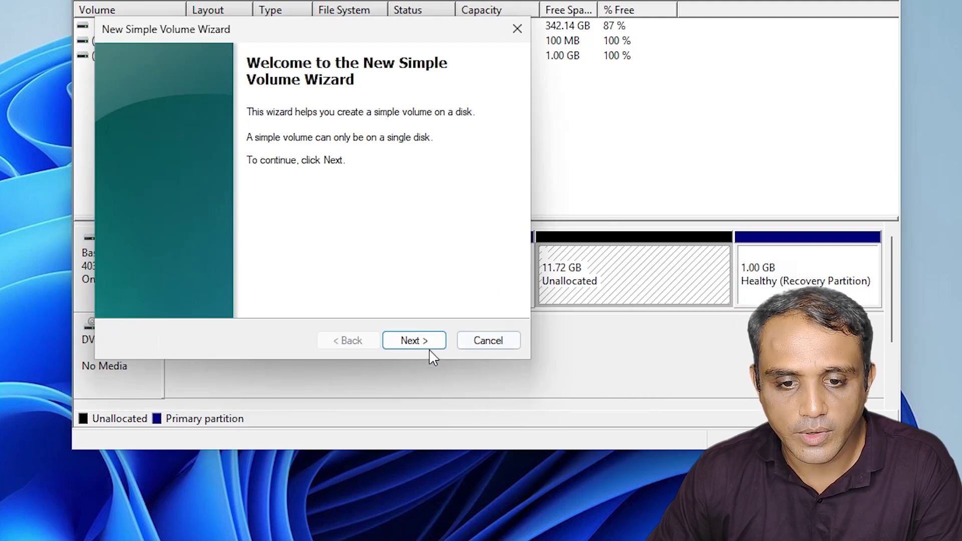
left_click(416, 347)
left_click(416, 345)
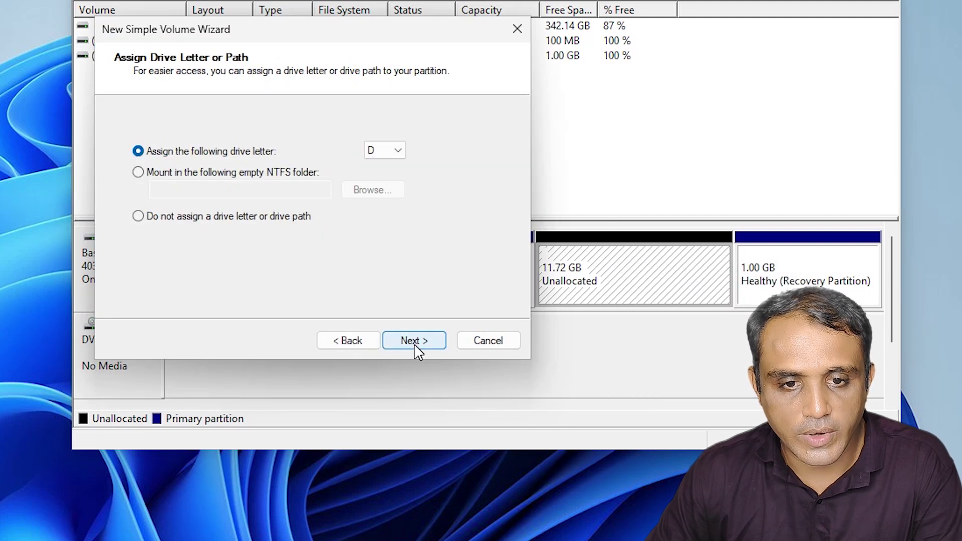
left_click(396, 154)
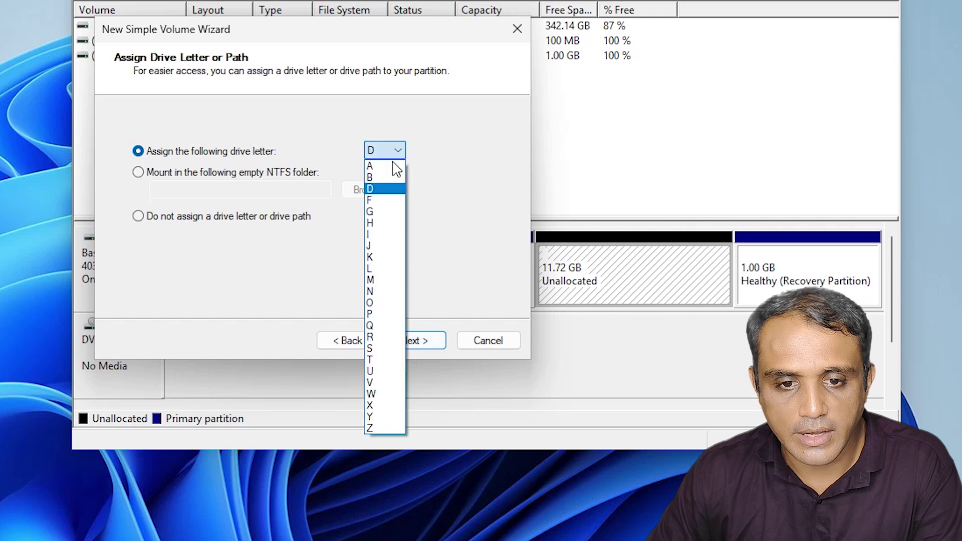
left_click(377, 212)
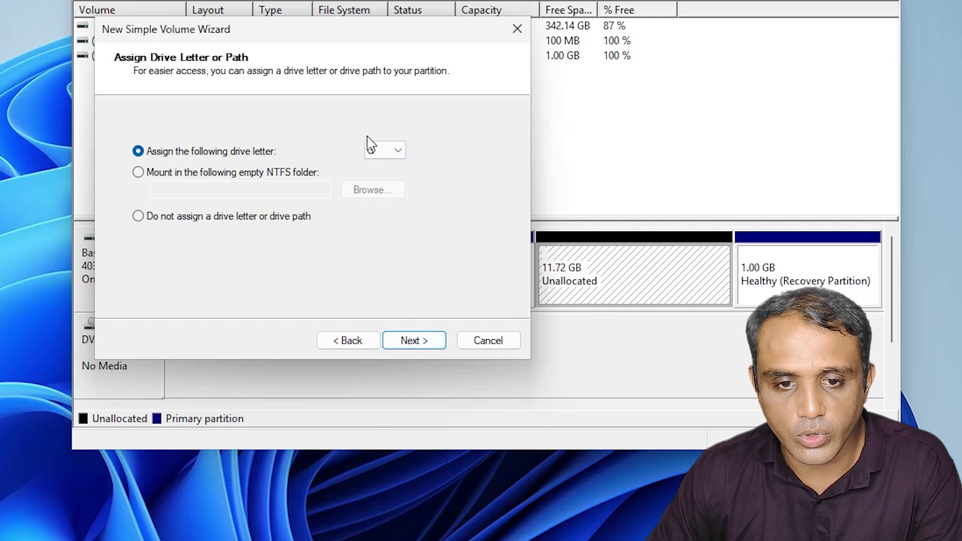
left_click(418, 343)
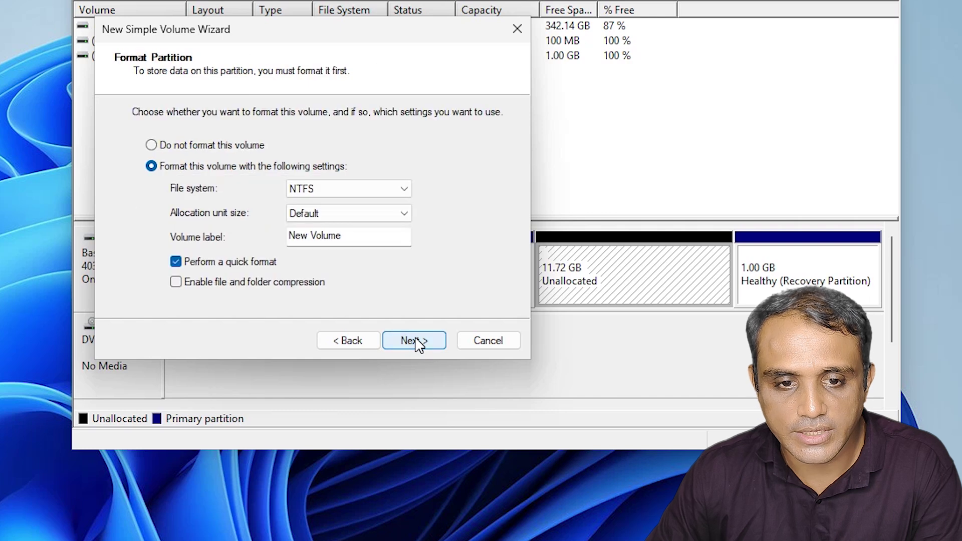
left_click(419, 343)
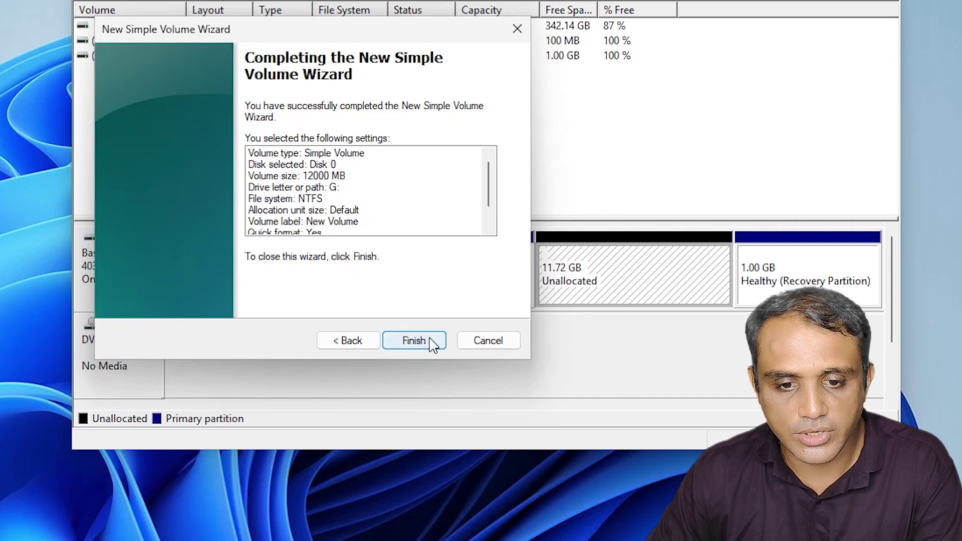
left_click(430, 343)
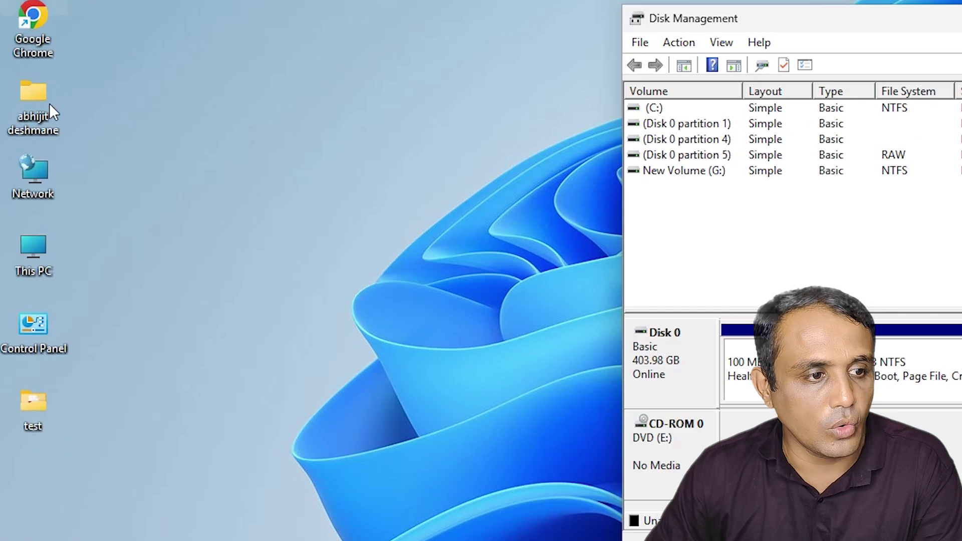
Check the New Volume (G:) drive in This PC and close that window
double_click(33, 261)
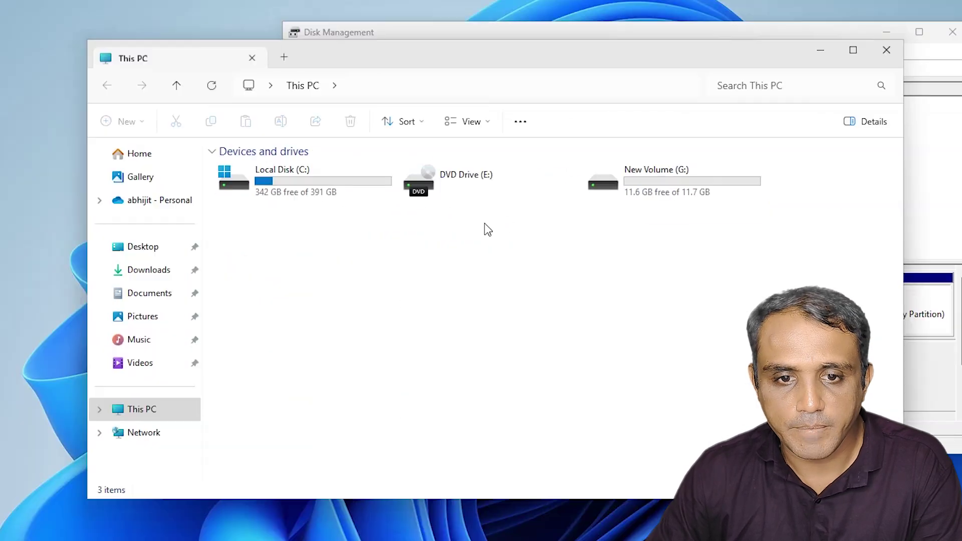
left_click(664, 185)
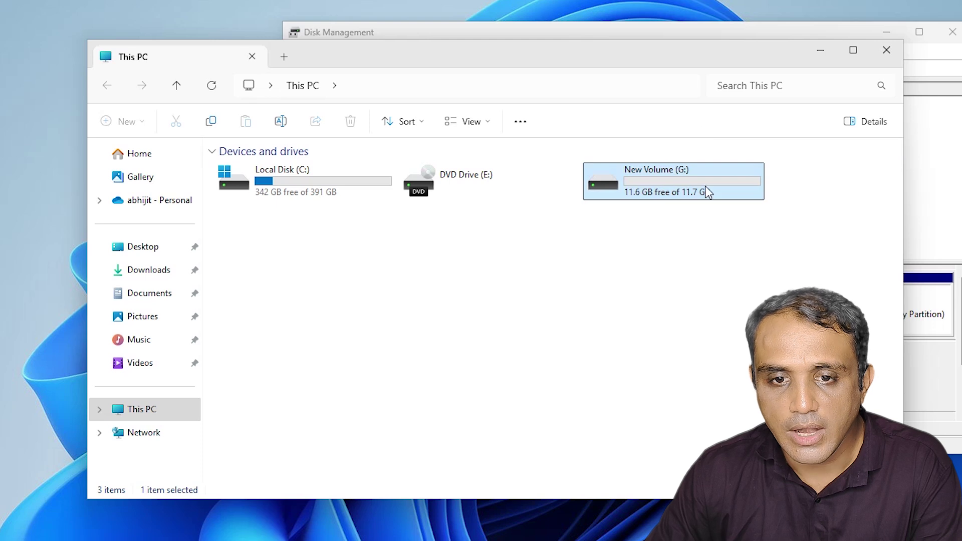
left_click(887, 50)
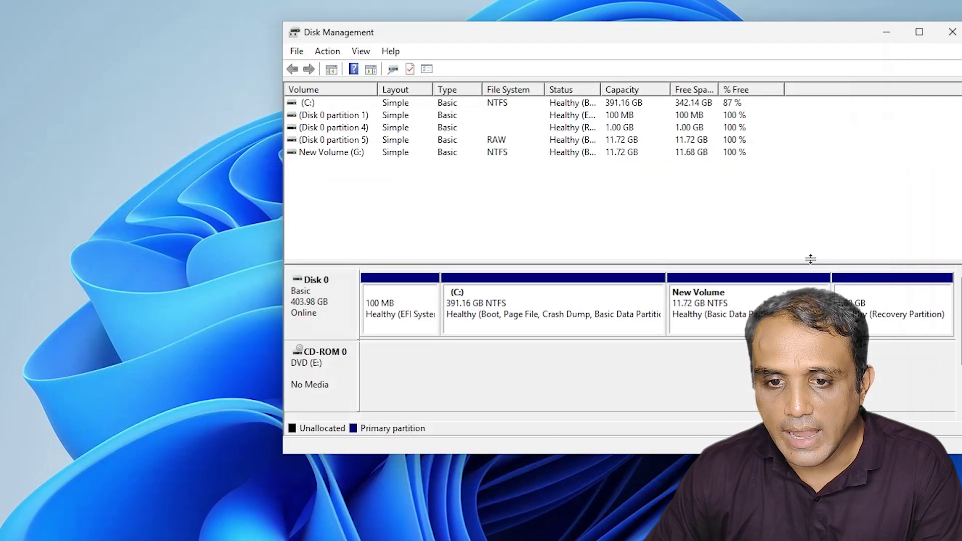
Review the Disk 0 layout by selecting the C: volume, New Volume (G:) and the 1.00 GB recovery partition in turn
left_click(511, 315)
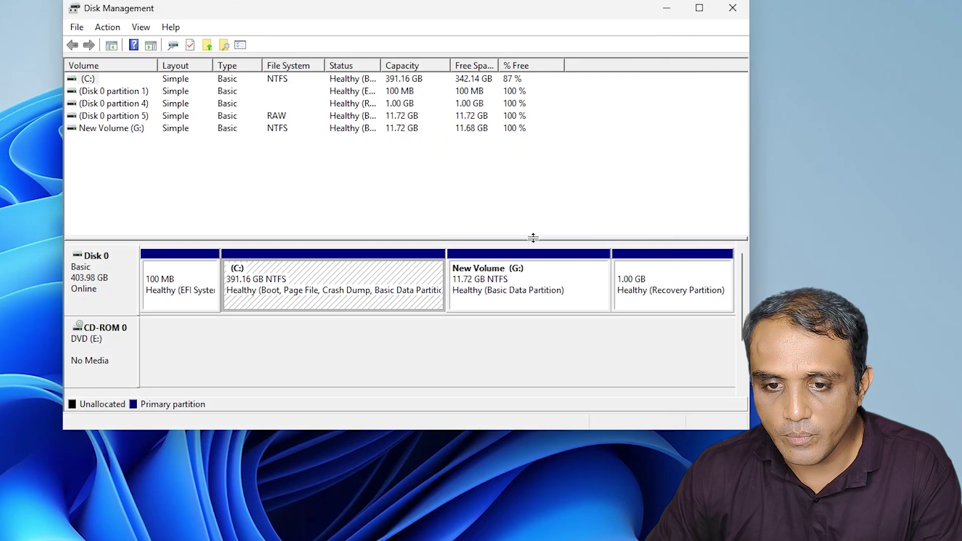
left_click(523, 286)
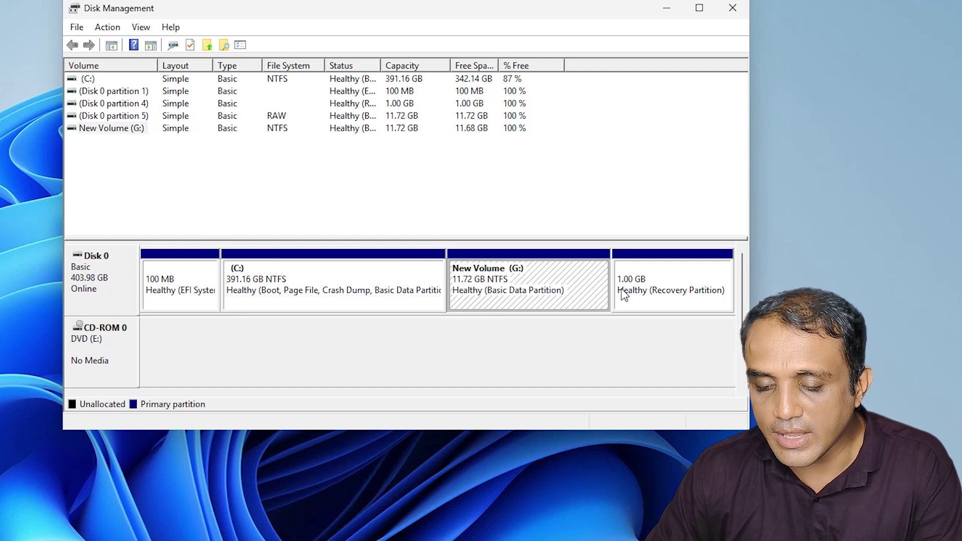
left_click(658, 295)
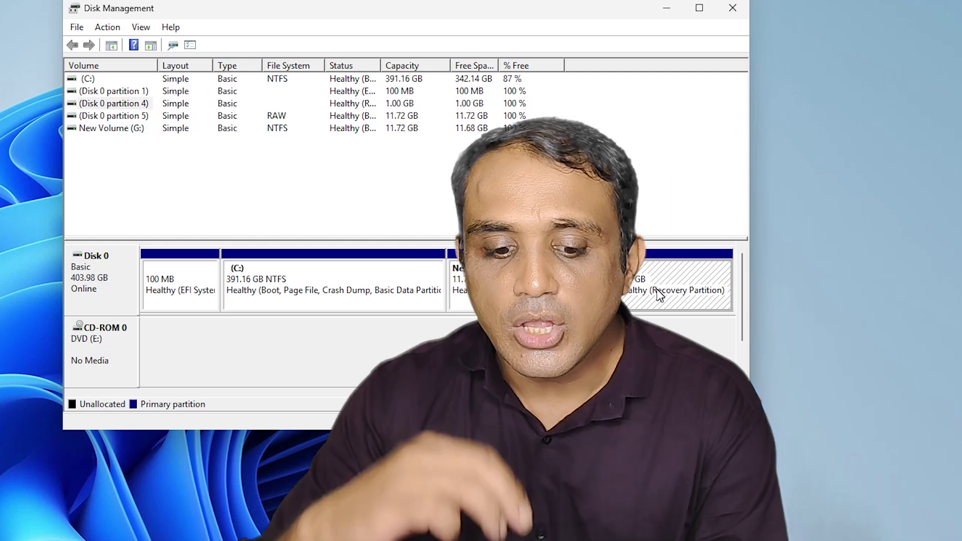